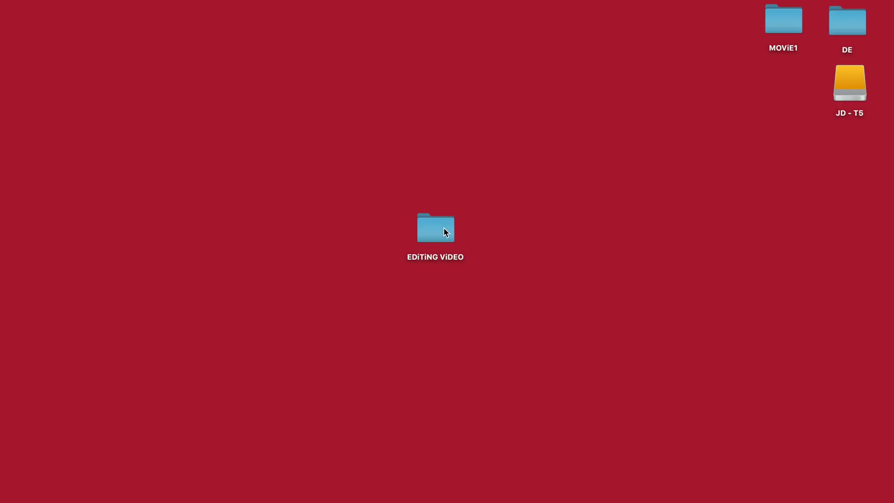
Open the scans folder inside EDiTiNG ViDEO and select all five TIFF scans
double_click(425, 234)
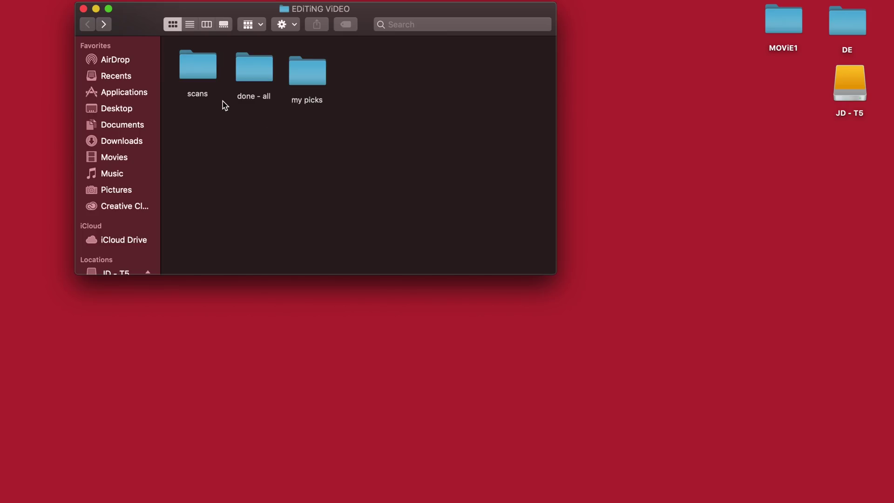
double_click(213, 79)
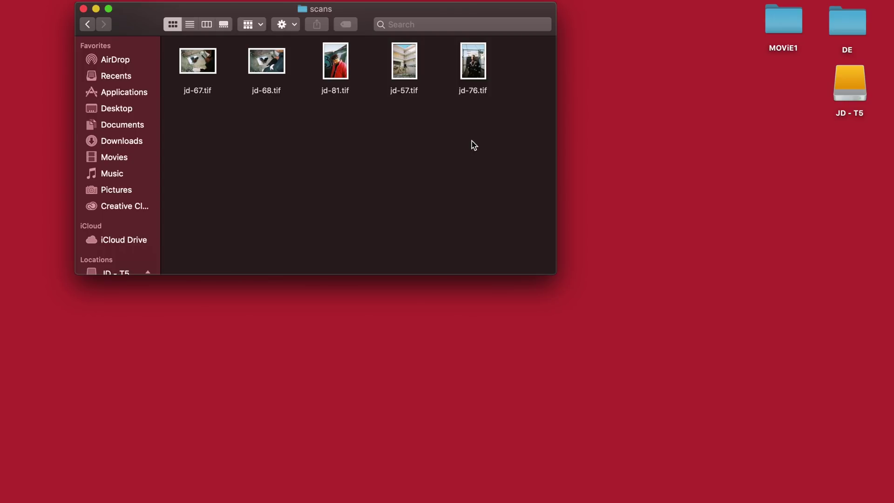
drag(507, 149, 187, 70)
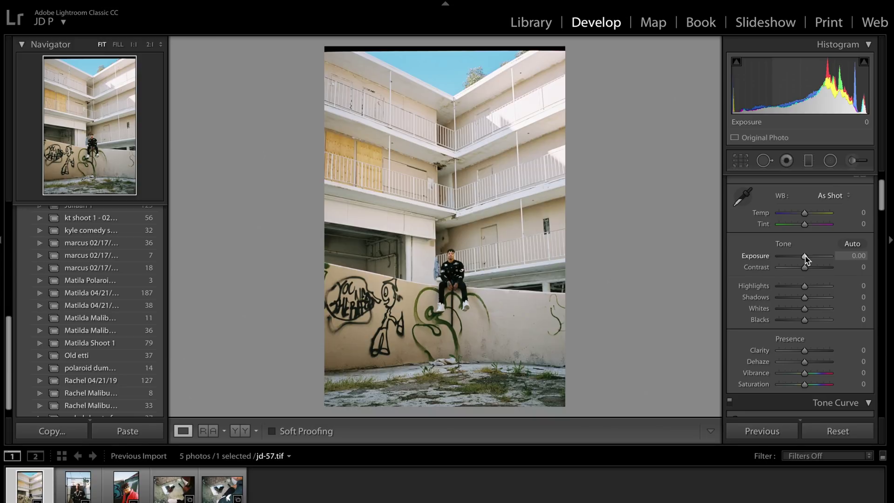
Lower the Exposure of jd-57.tif to -0.20 and its Contrast to -4
drag(805, 257, 797, 259)
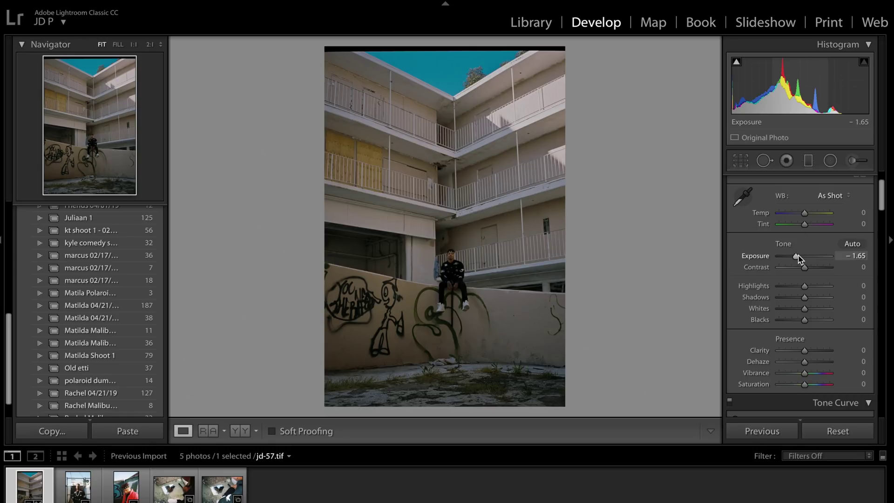
drag(797, 257, 801, 258)
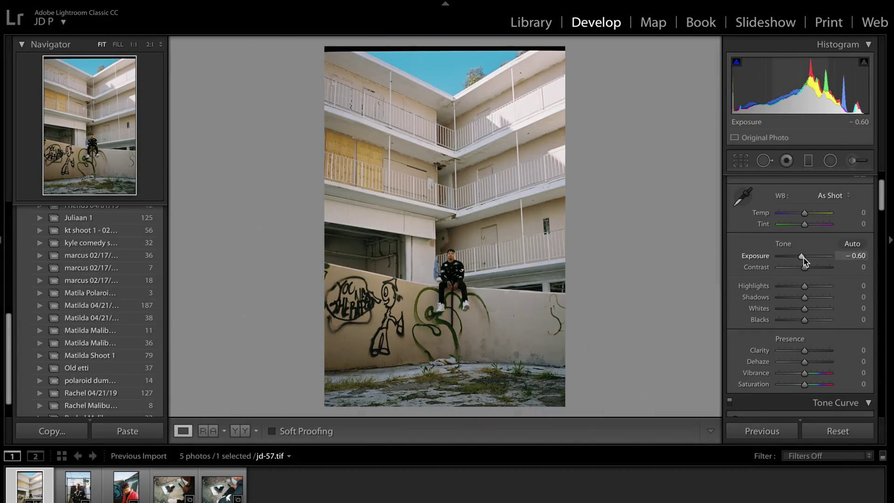
click(843, 258)
text(0)
key(Return)
click(843, 259)
text(-)
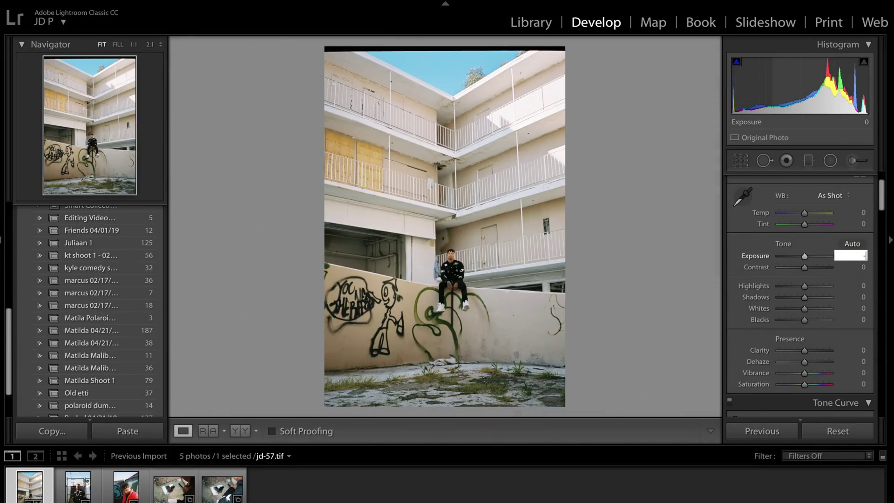
text(-0.2)
key(Return)
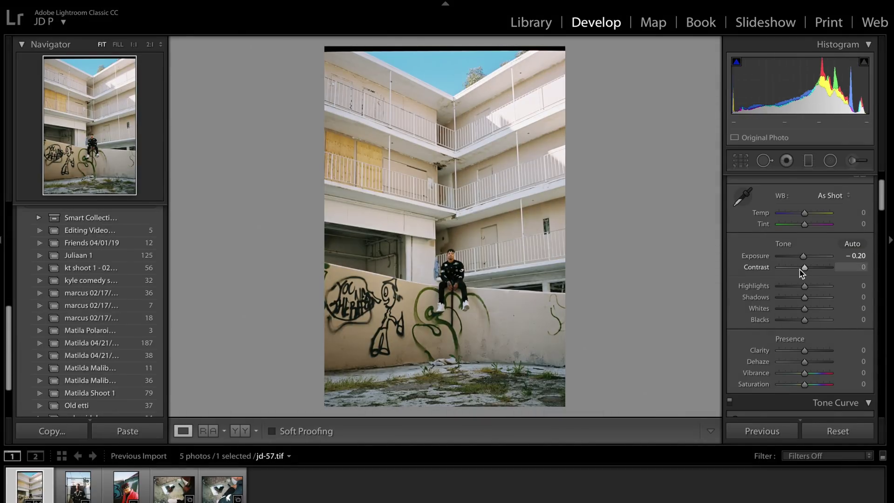
drag(800, 270, 803, 270)
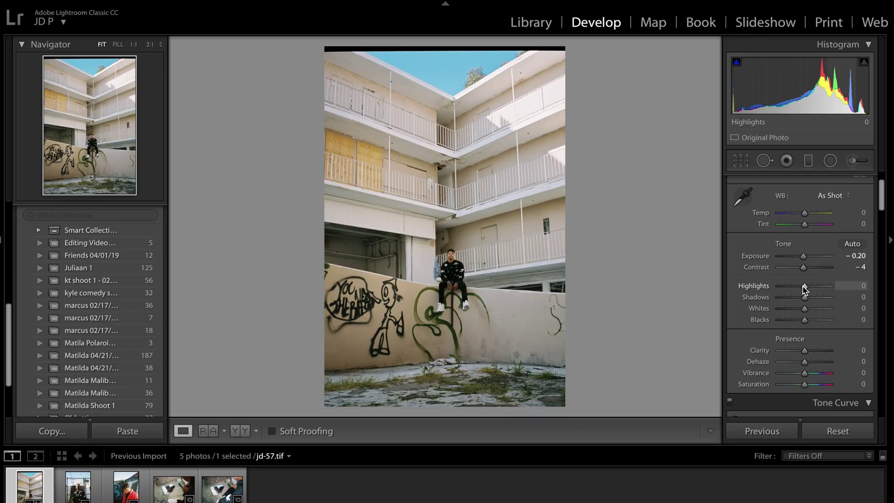
Set Highlights to -20 and Shadows to -7, and compare the photo with its unedited version
drag(804, 287, 799, 289)
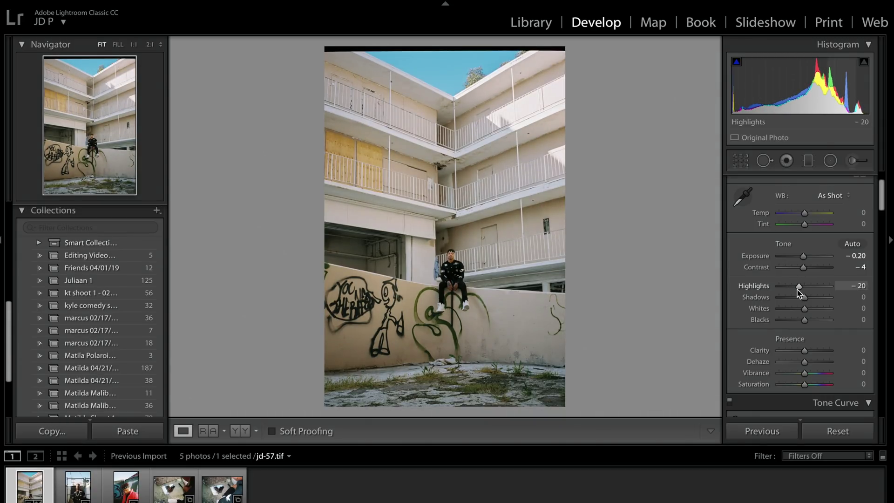
drag(802, 297, 804, 301)
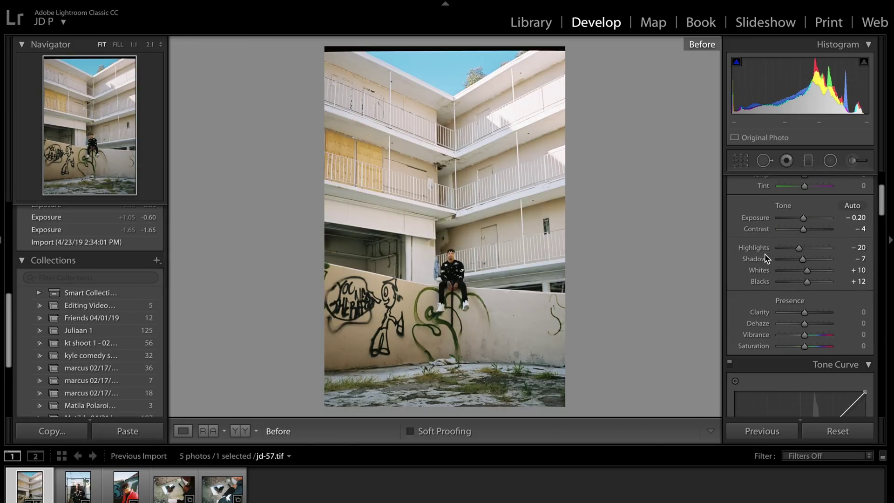
key(backslash)
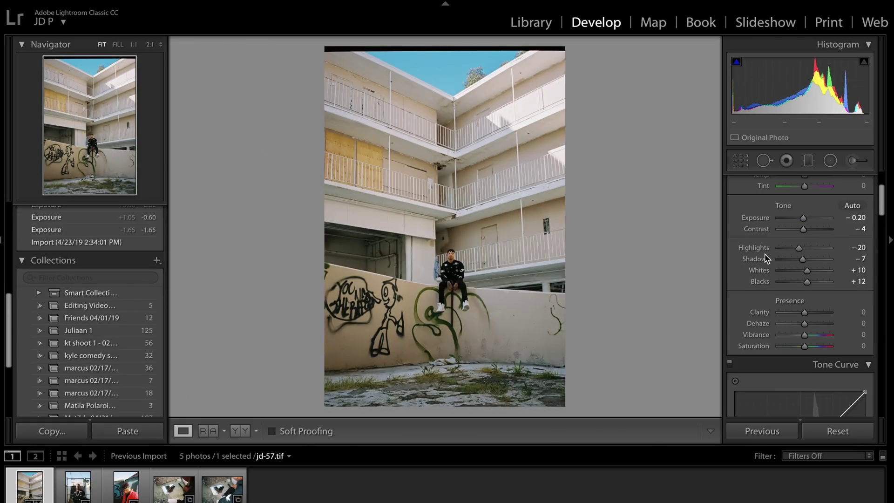
key(backslash)
key(backslash)
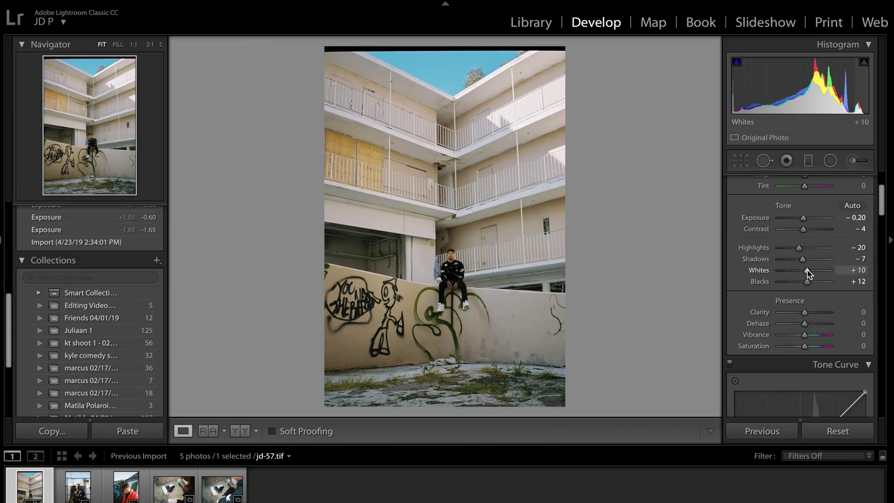
Raise Whites to +33 and Contrast to +8
drag(808, 270, 813, 270)
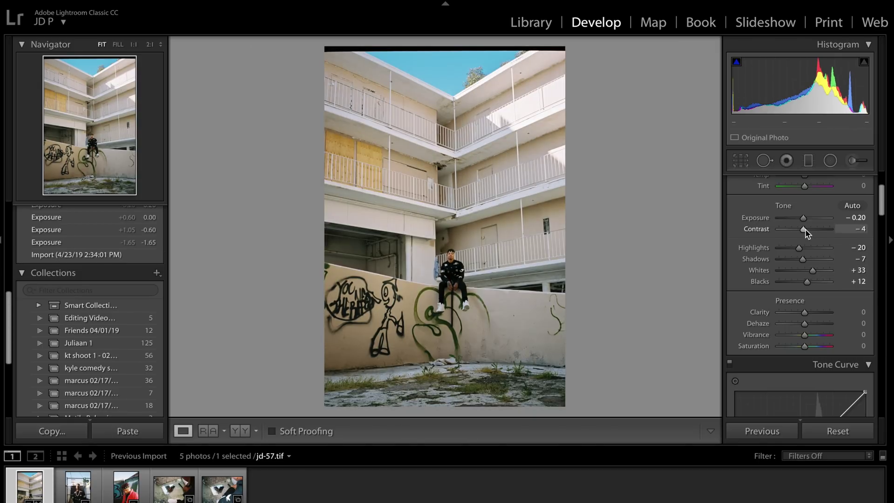
drag(805, 229, 811, 236)
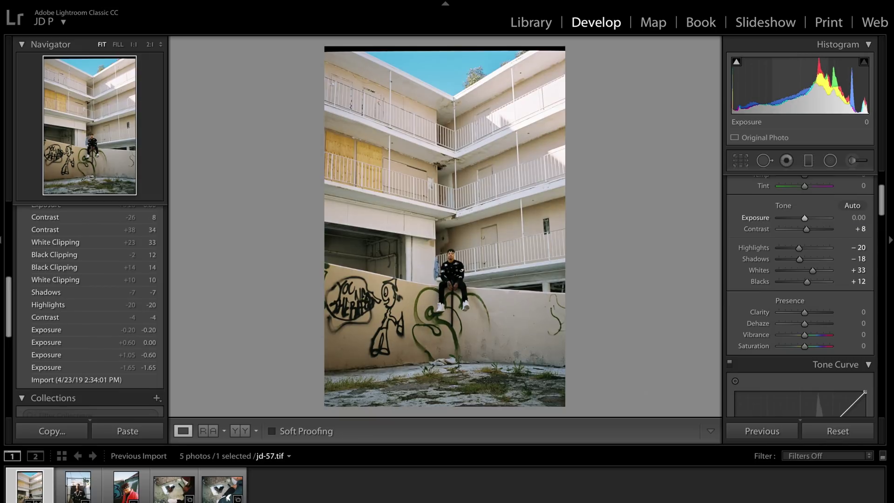
Set Exposure to +0.10 and compare the edit with the original photo
click(859, 218)
text(.1)
key(Return)
key(backslash)
key(backslash)
key(backslash)
key(backslash)
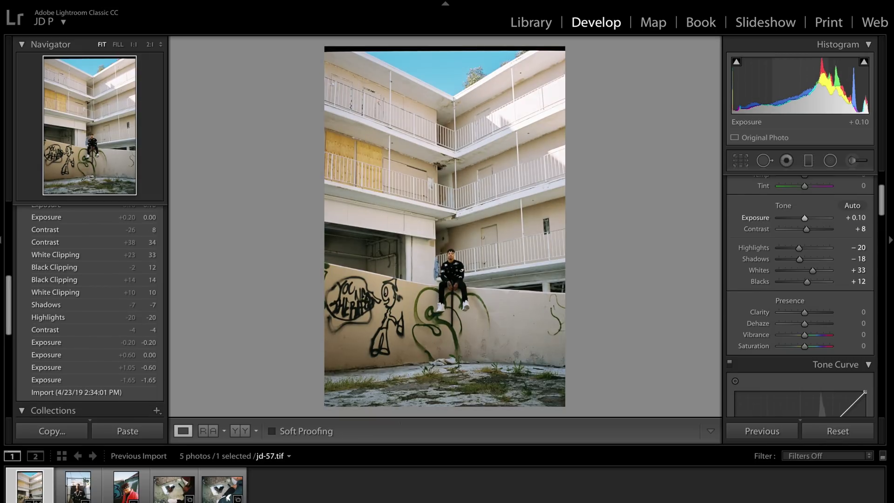
key(backslash)
key(backslash)
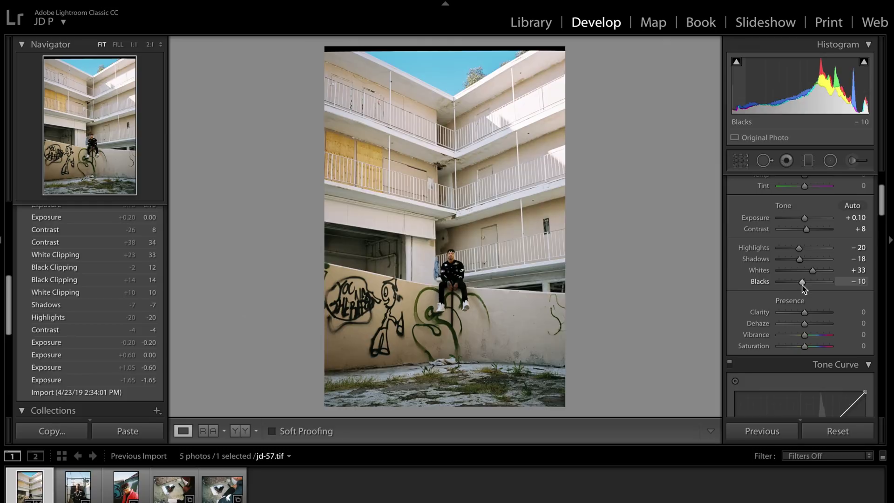
Set Blacks to +17 and check the photo against its before version
mouse_move(800, 282)
mouse_down()
mouse_move(825, 293)
mouse_move(804, 284)
mouse_move(810, 291)
mouse_up()
key(backslash)
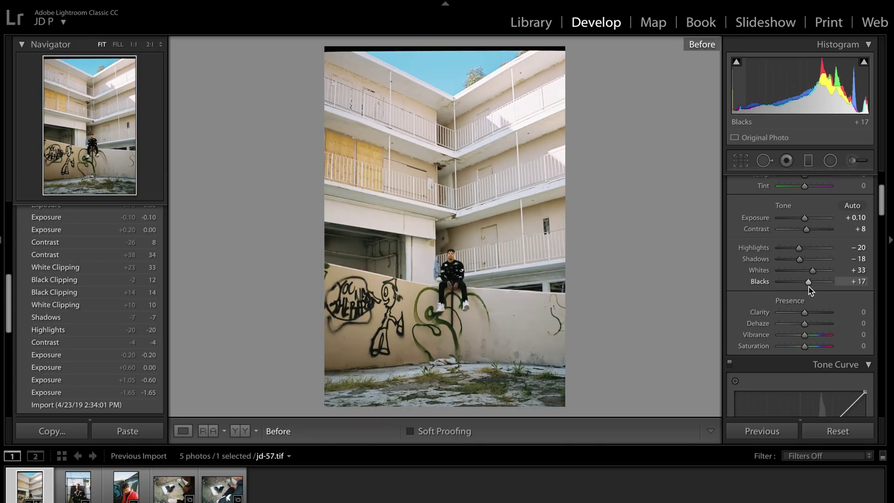
key(backslash)
key(backslash)
key(backslash)
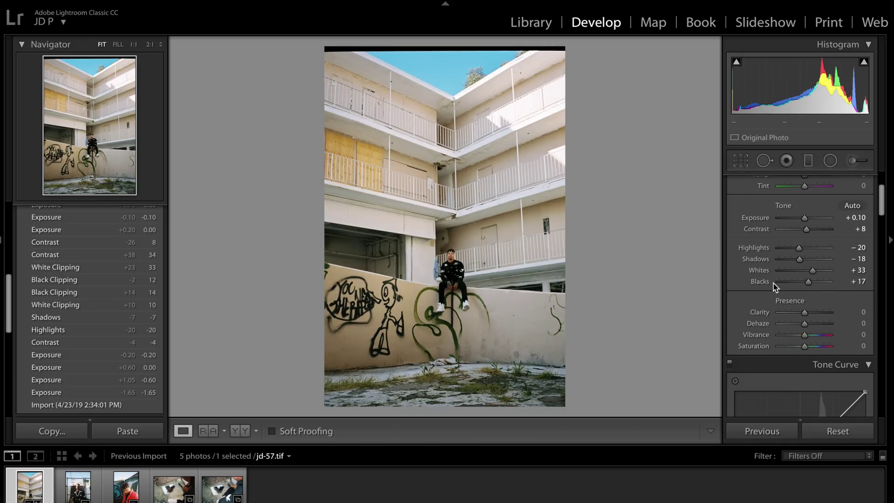
Test the softest Clarity setting of -100 and settle on a Clarity of -3
scroll(775, 286, down, 2)
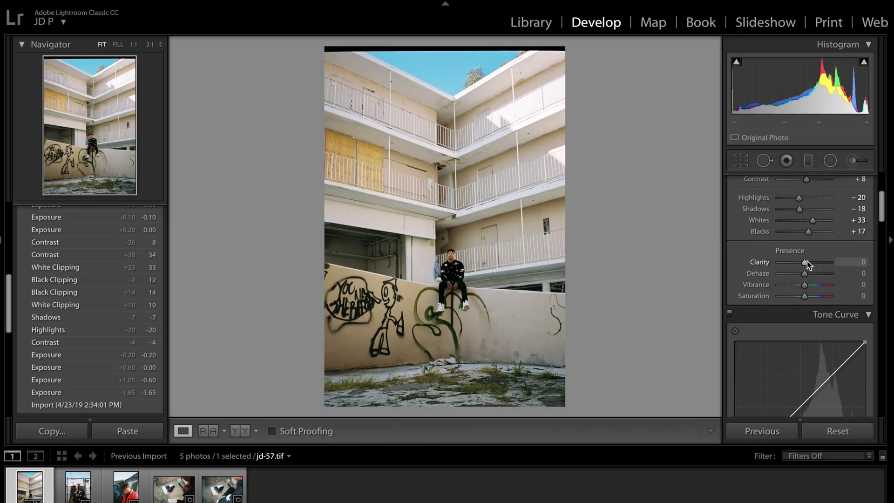
drag(807, 265, 776, 264)
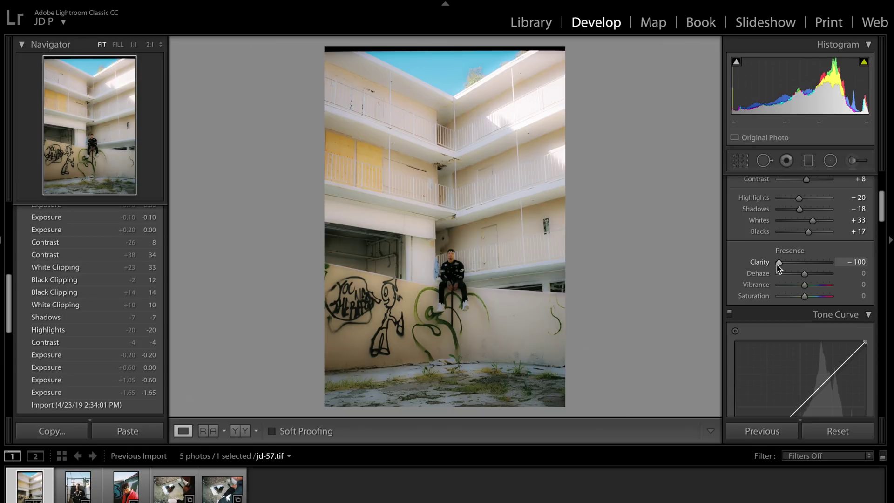
drag(779, 266, 805, 267)
click(861, 263)
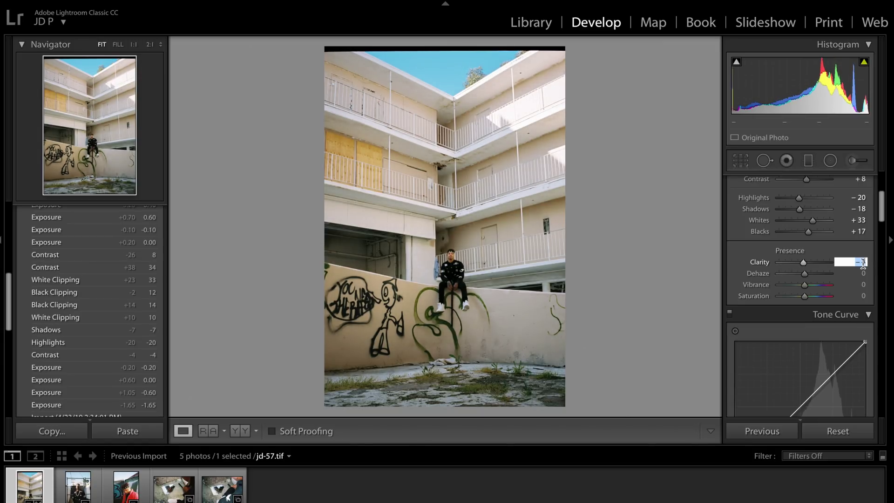
text(-3)
key(Return)
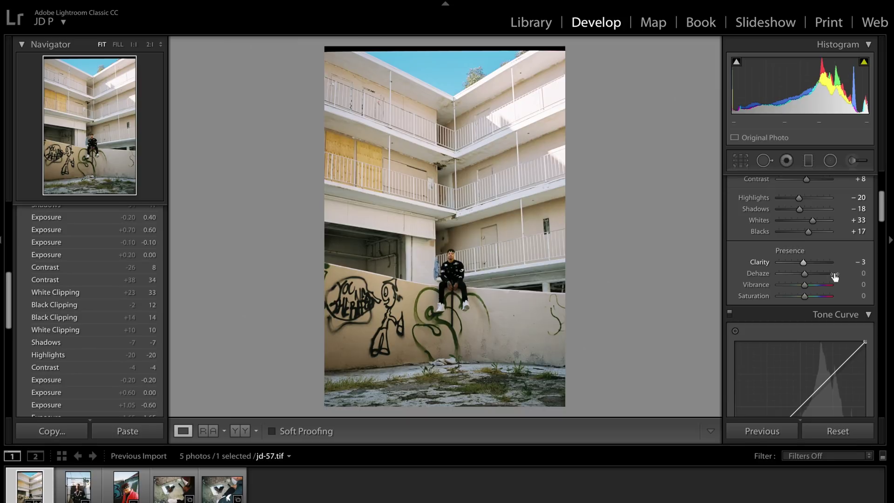
Try Dehaze at +3 and reset it to 0
scroll(792, 257, down, 2)
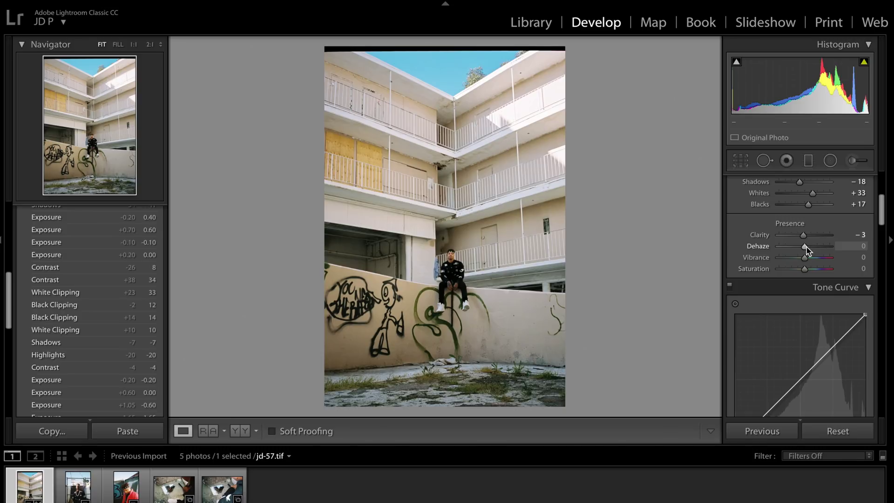
mouse_move(806, 247)
mouse_down()
mouse_move(842, 246)
mouse_move(797, 246)
mouse_move(831, 247)
mouse_move(805, 250)
mouse_up()
click(859, 246)
text(0)
key(Return)
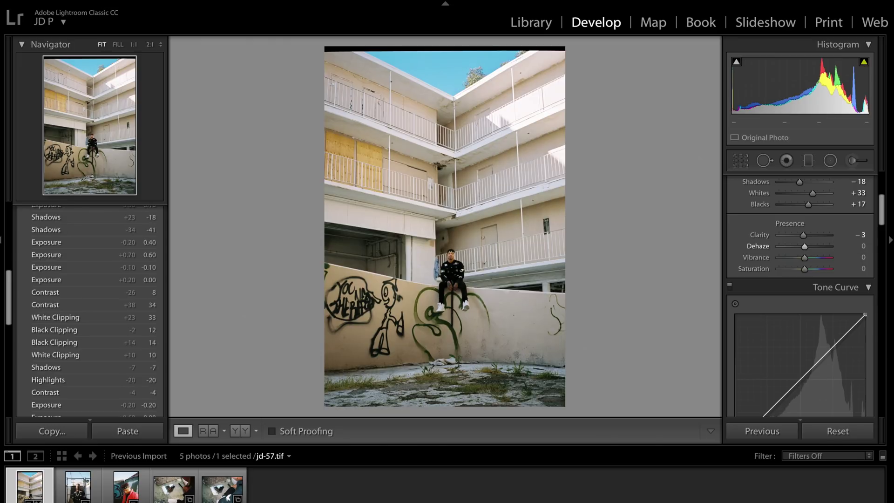
Raise the photo's Vibrance and settle on a value of +7
mouse_move(806, 258)
mouse_down()
mouse_move(822, 257)
mouse_move(782, 258)
mouse_move(817, 260)
mouse_move(807, 263)
mouse_up()
drag(807, 259, 808, 260)
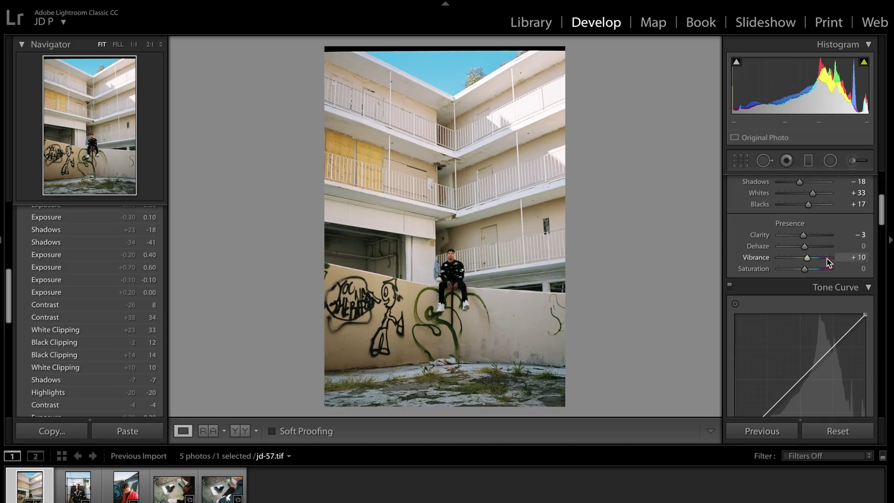
click(857, 257)
text(7)
key(Return)
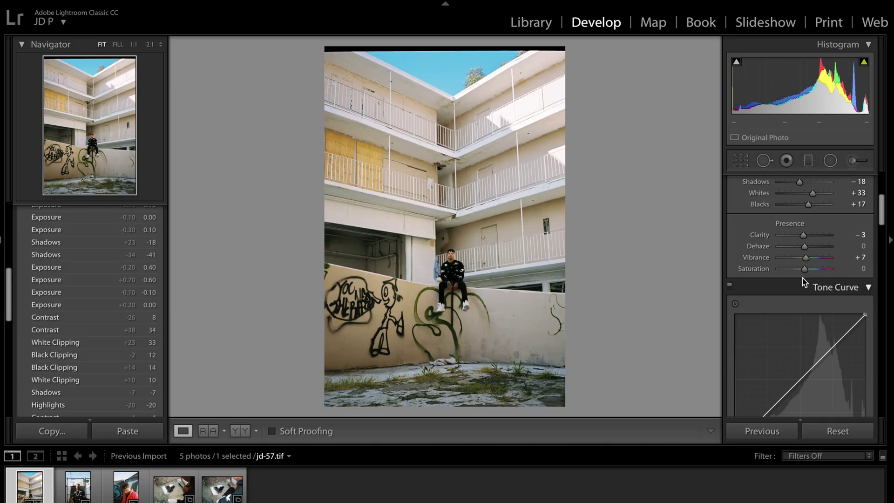
Test Saturation at +100, settle on +3, and compare the photo with its before version
drag(805, 270, 854, 278)
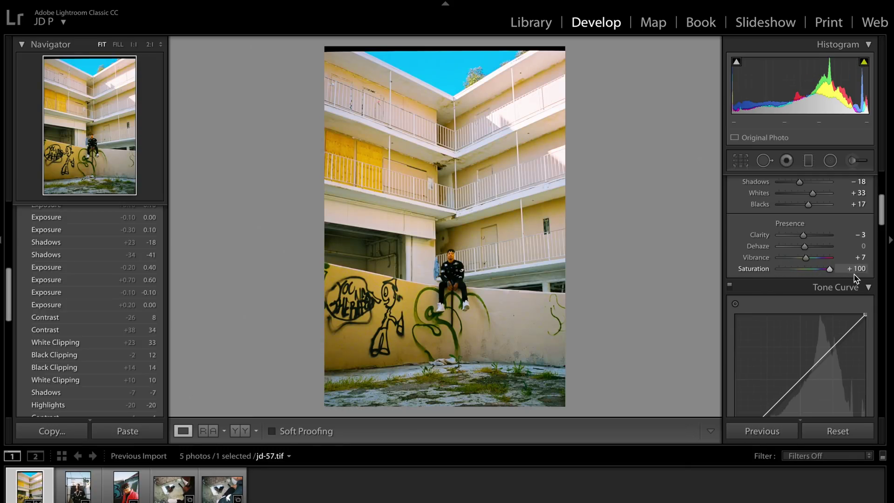
drag(849, 278, 807, 275)
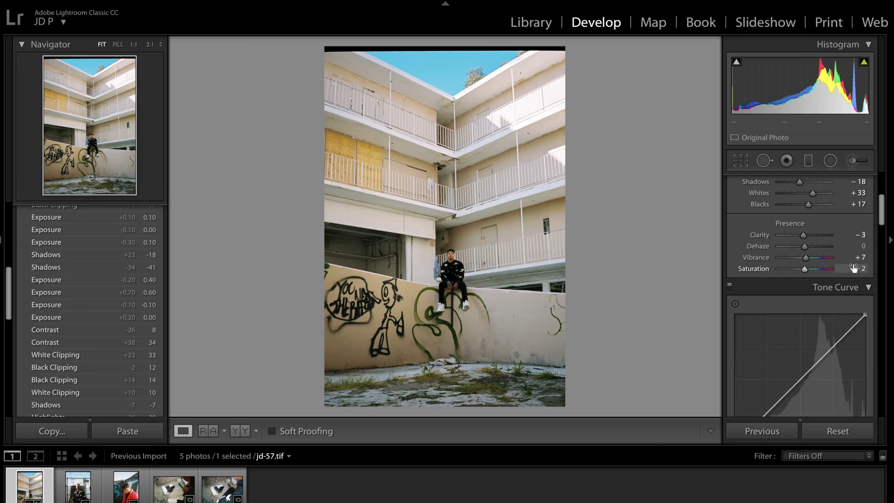
text(3)
key(Return)
key(backslash)
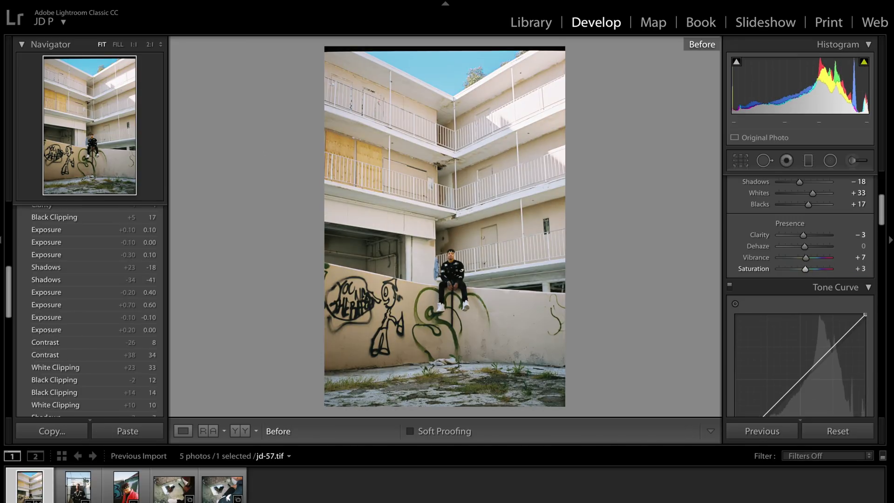
key(backslash)
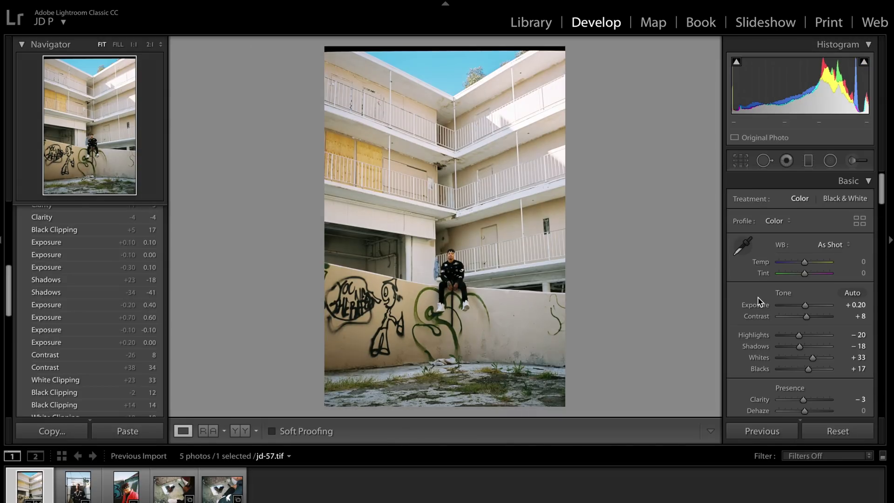
Crop away the black border along the photo's upper edge at the original aspect ratio and compare with the before version
click(740, 161)
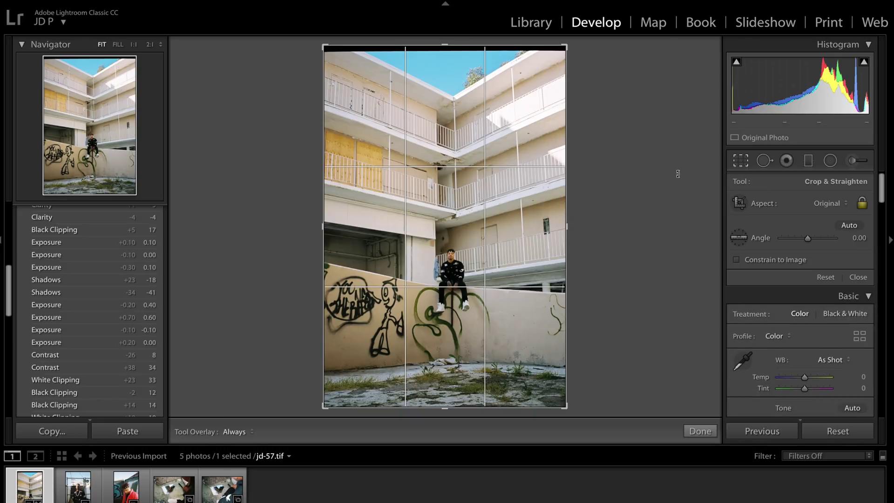
drag(323, 44, 327, 49)
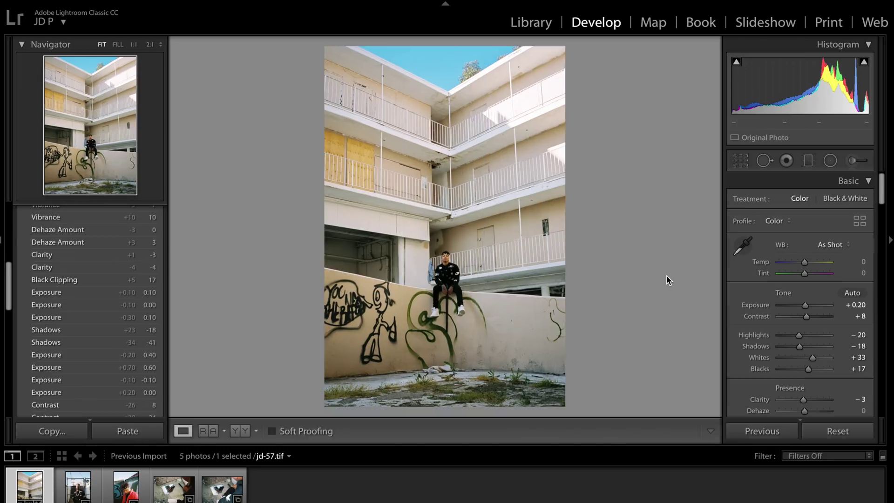
key(backslash)
key(backslash)
key(backslash)
key(backslash)
Show the before and after versions side by side and set Exposure to +0.30
click(239, 431)
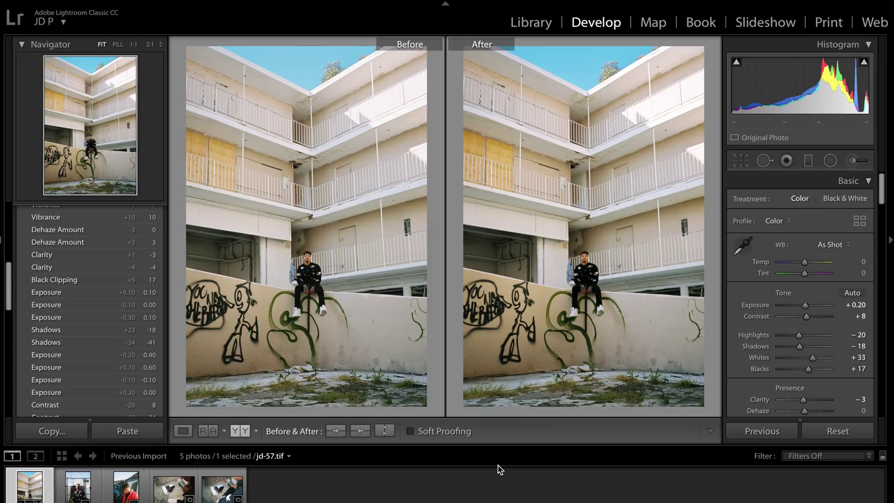
click(854, 304)
text(0.3)
key(Return)
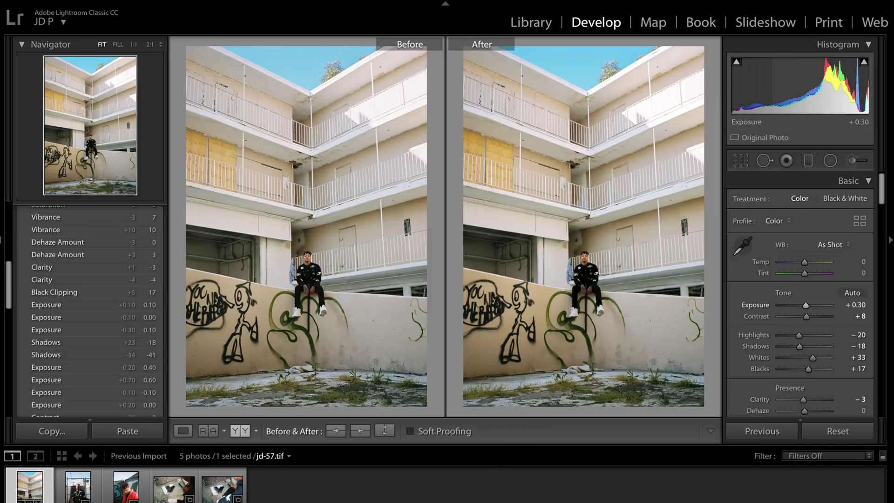
Compare the edited photo with its before version, full-size and side by side, and return to the single-image view
key(backslash)
key(backslash)
key(backslash)
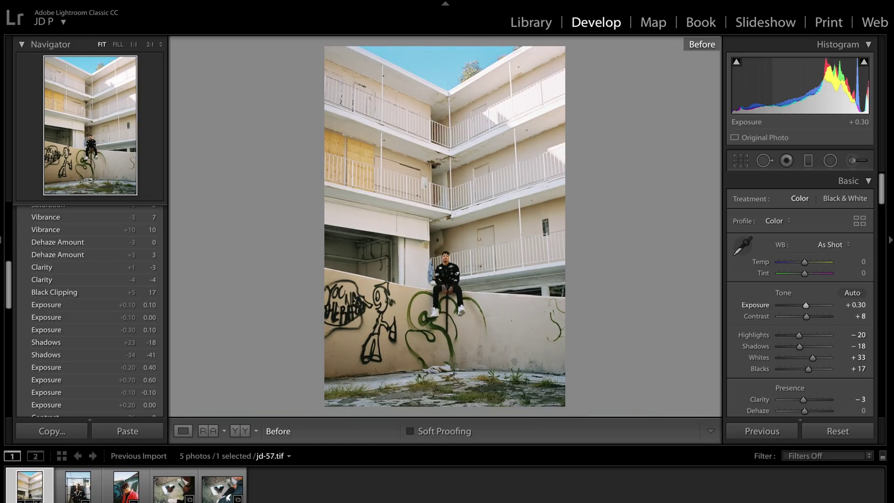
key(backslash)
key(backslash)
key(backslash)
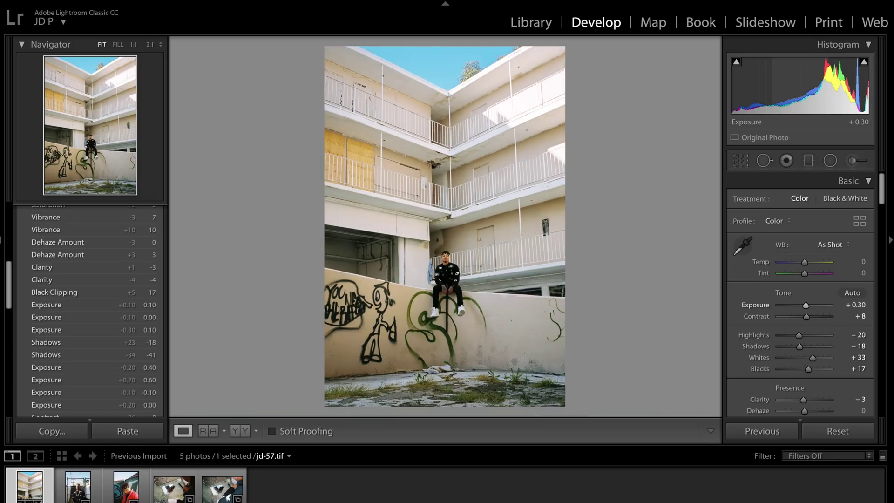
click(213, 431)
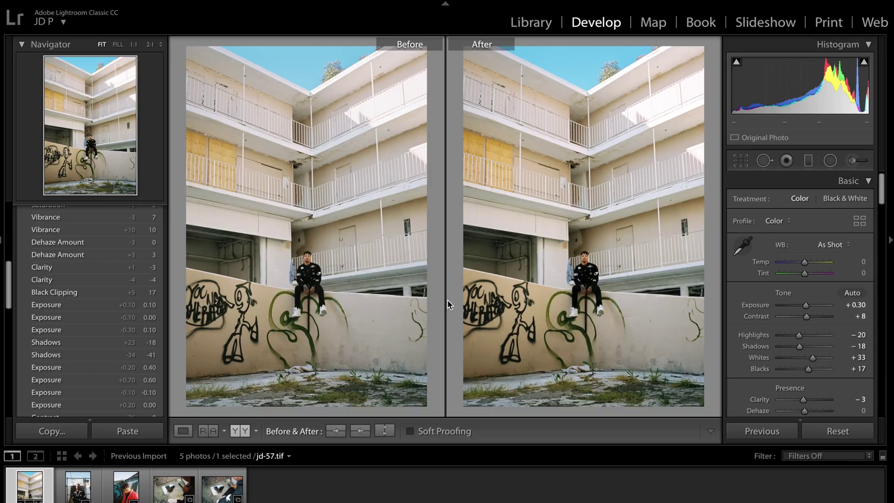
key(y)
Leave the tone curve linear and set the Red hue to -5 in the HSL adjustments
scroll(757, 280, down, 5)
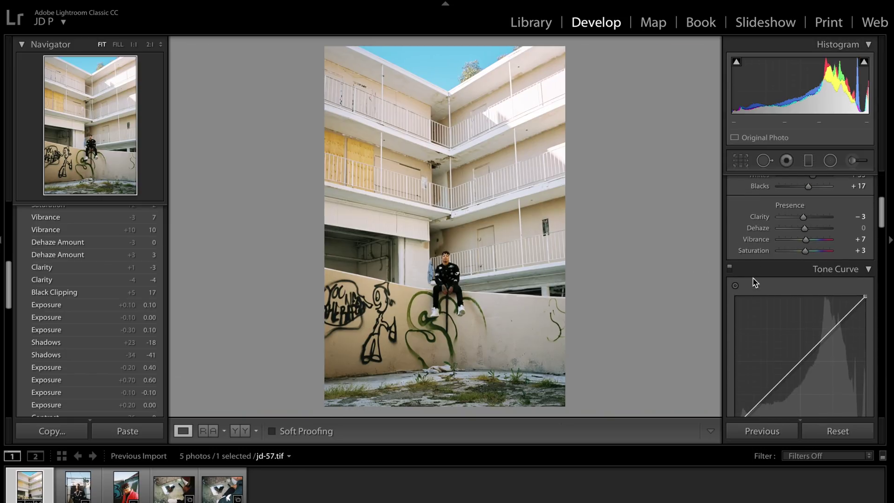
scroll(754, 280, down, 4)
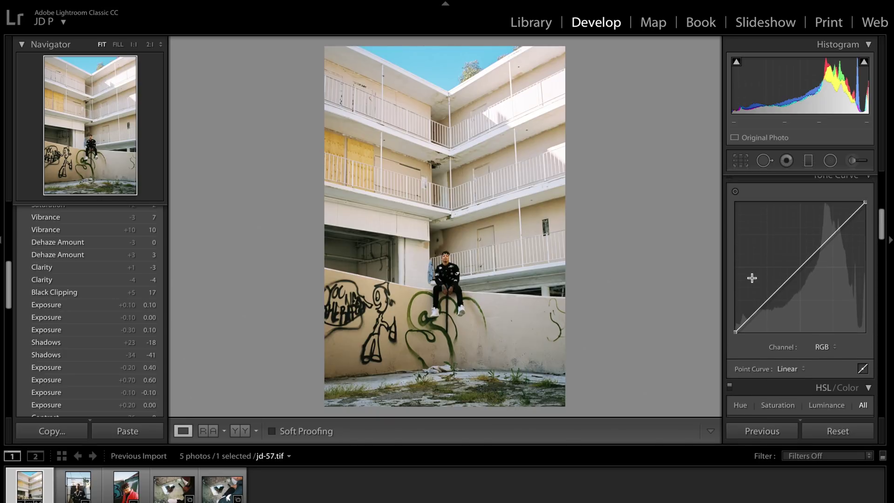
scroll(752, 278, up, 1)
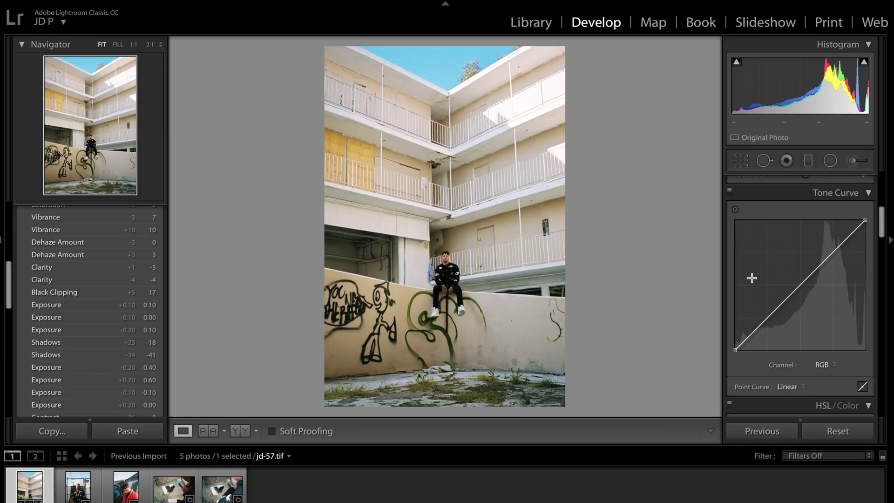
scroll(751, 278, down, 10)
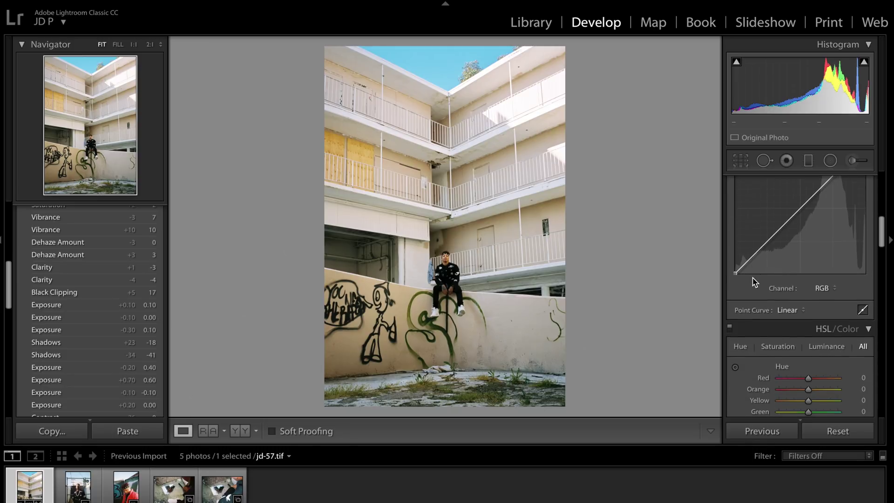
scroll(754, 281, down, 3)
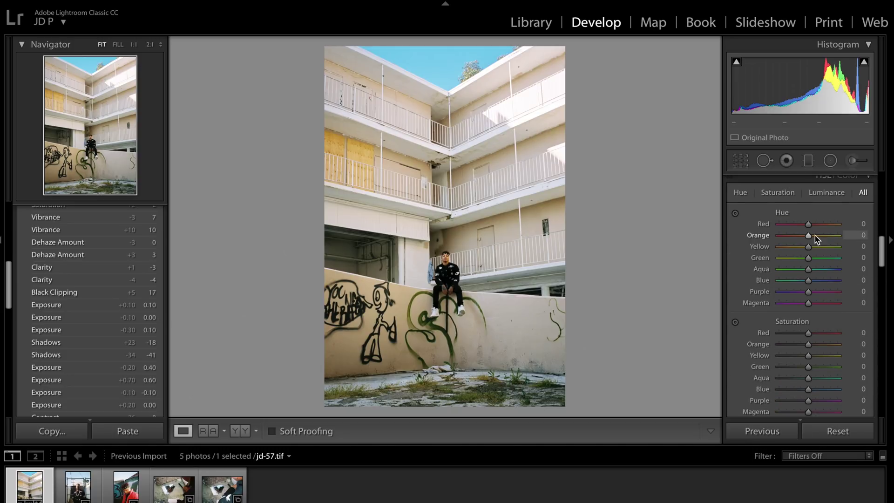
mouse_move(809, 228)
mouse_down()
mouse_move(789, 229)
mouse_move(838, 237)
mouse_move(737, 227)
mouse_move(885, 236)
mouse_move(807, 226)
mouse_up()
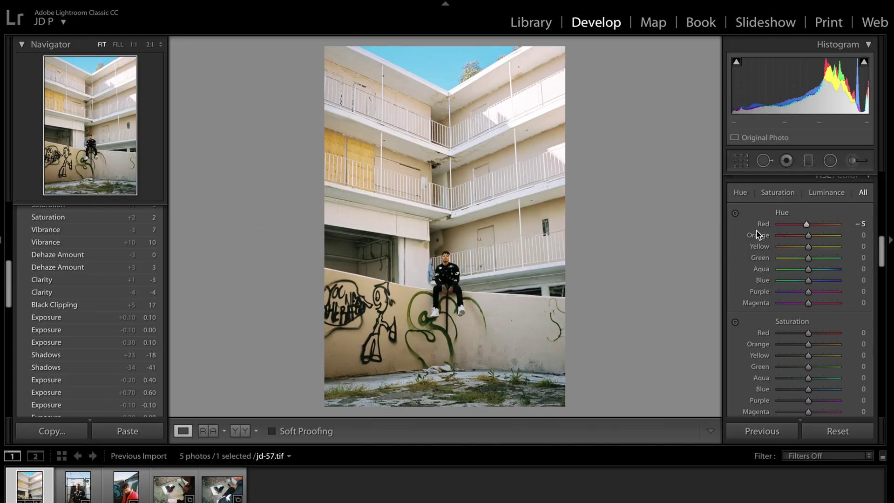
Set the Green, Aqua and Blue hues to +2 each and compare the photo with its before version
scroll(758, 233, down, 2)
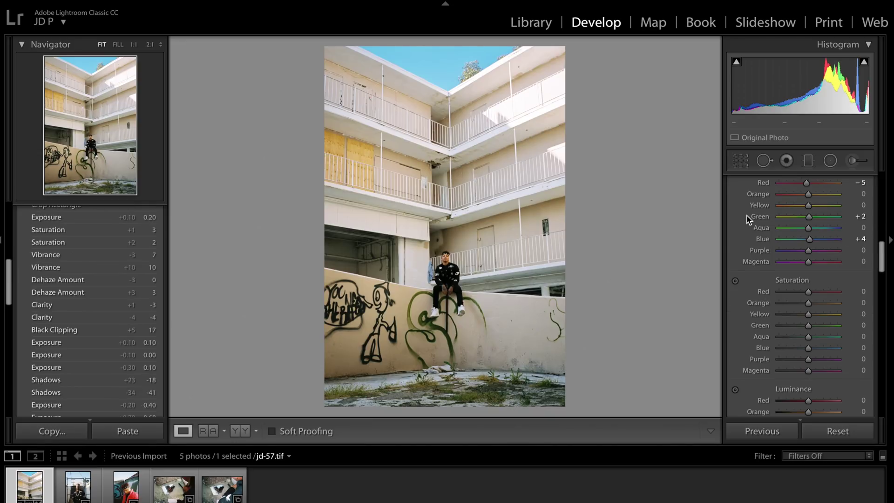
drag(808, 231, 809, 232)
click(857, 228)
text(2)
key(Return)
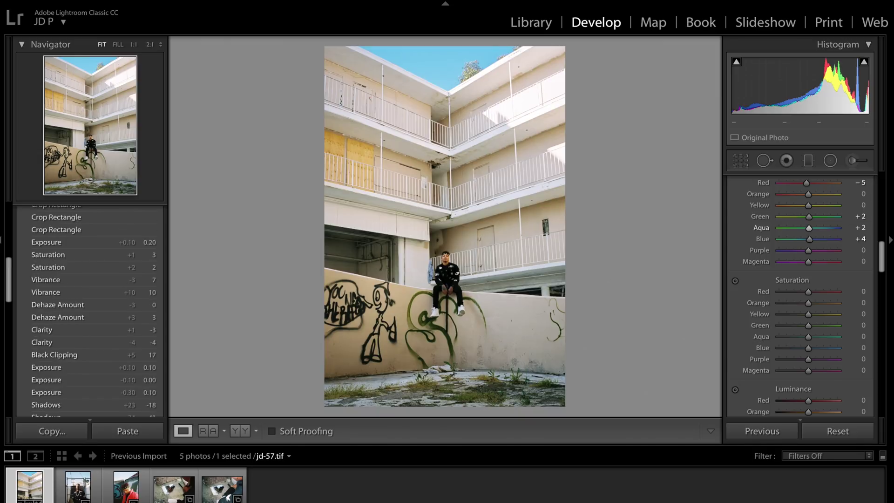
click(858, 239)
text(2)
key(Return)
key(backslash)
key(backslash)
key(backslash)
key(backslash)
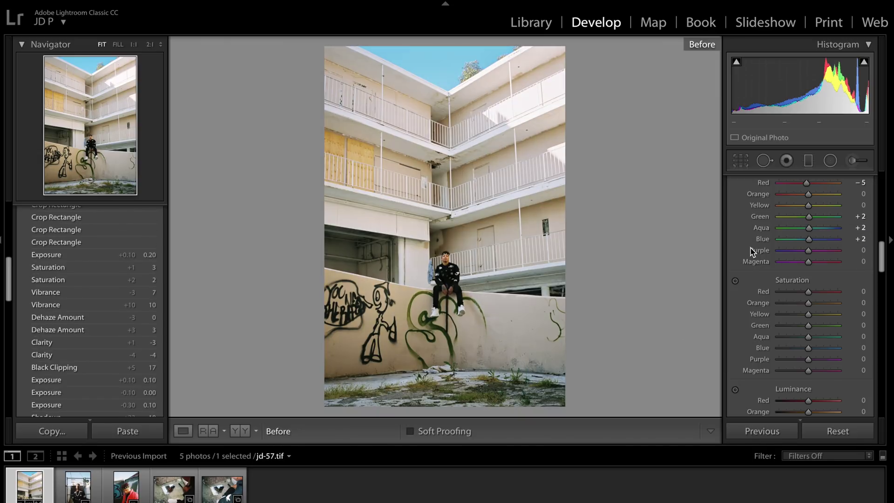
drag(813, 209, 800, 209)
key(ctrl+z)
key(ctrl+z)
key(ctrl+z)
key(ctrl+z)
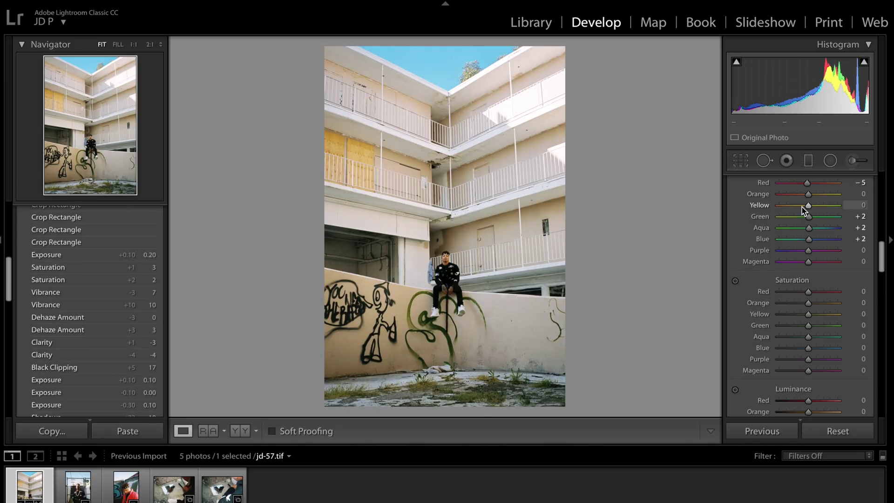
Test the Yellow hue at values such as -26, -10 and 0, and settle on -6
drag(802, 211, 800, 206)
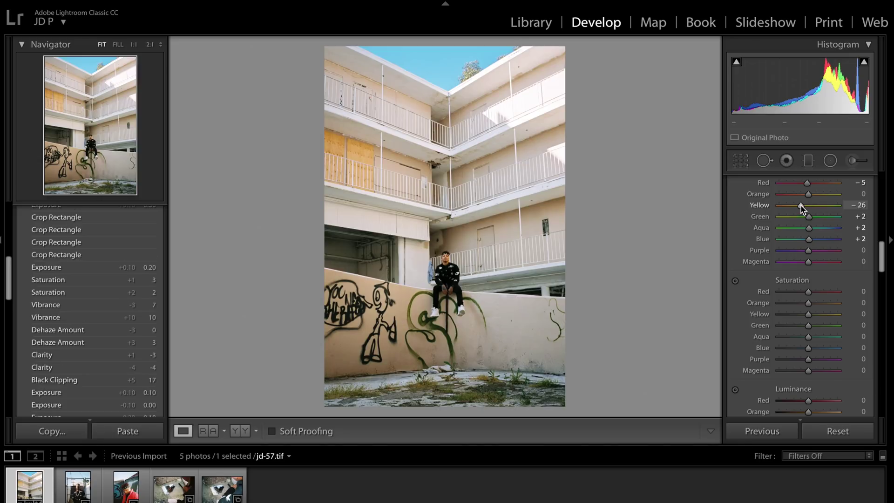
click(859, 205)
text(-10)
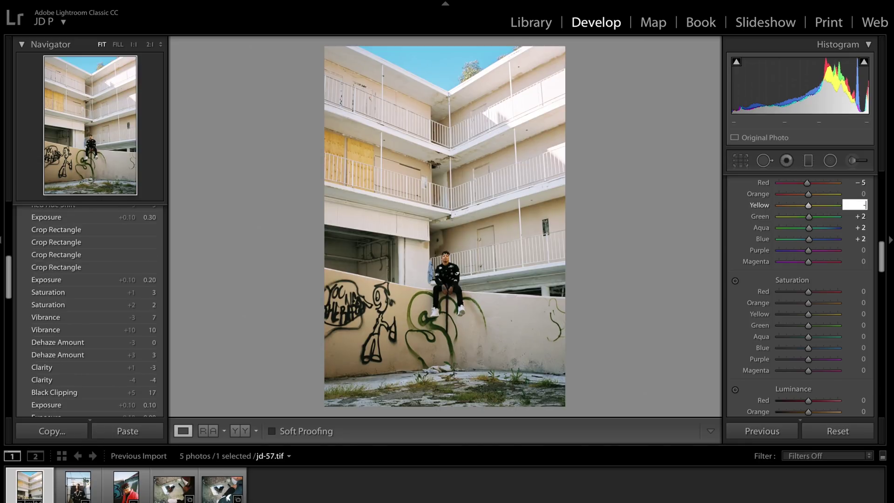
key(Return)
text(0)
key(Return)
key(minus)
scroll(756, 260, down, 3)
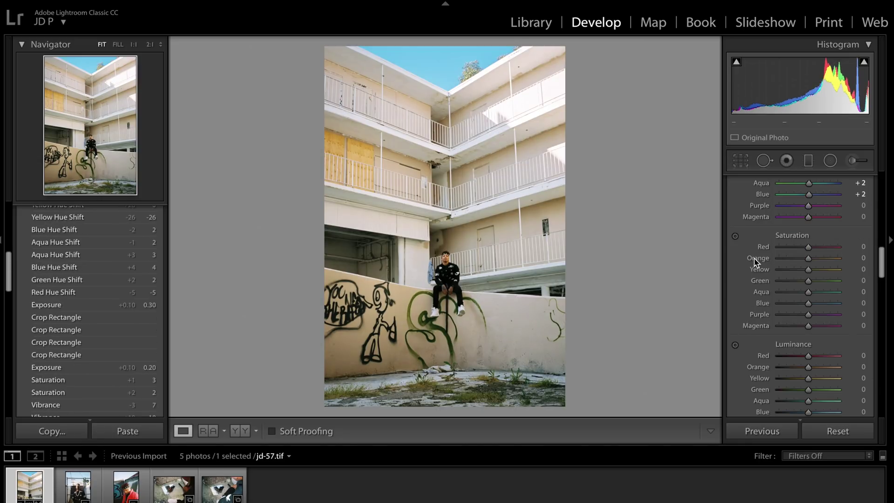
Set the Red saturation and the Blue saturation to +5 each in the HSL adjustments
mouse_move(808, 248)
mouse_down()
mouse_move(846, 251)
mouse_move(811, 249)
mouse_up()
click(858, 248)
text(5)
key(Return)
drag(809, 305, 811, 305)
click(858, 304)
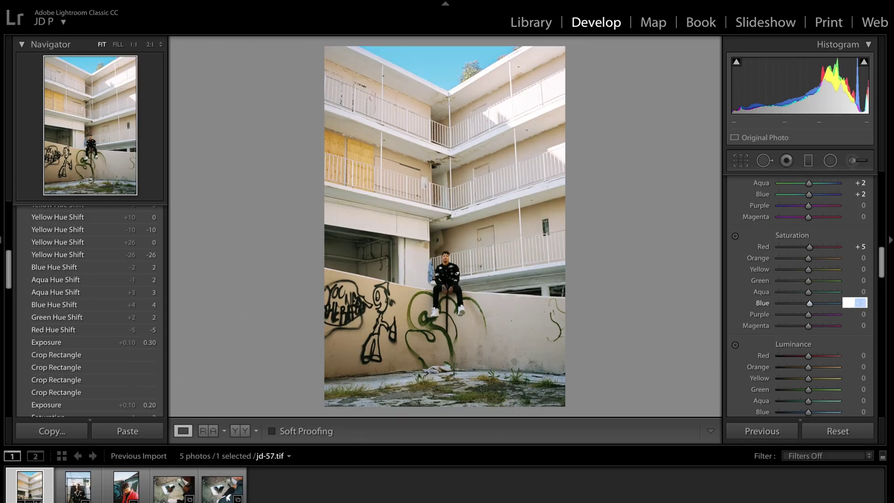
text(5)
key(Return)
Sharpen the photo with an Amount of 20 and a Detail value of 43
scroll(745, 281, down, 5)
scroll(791, 233, down, 4)
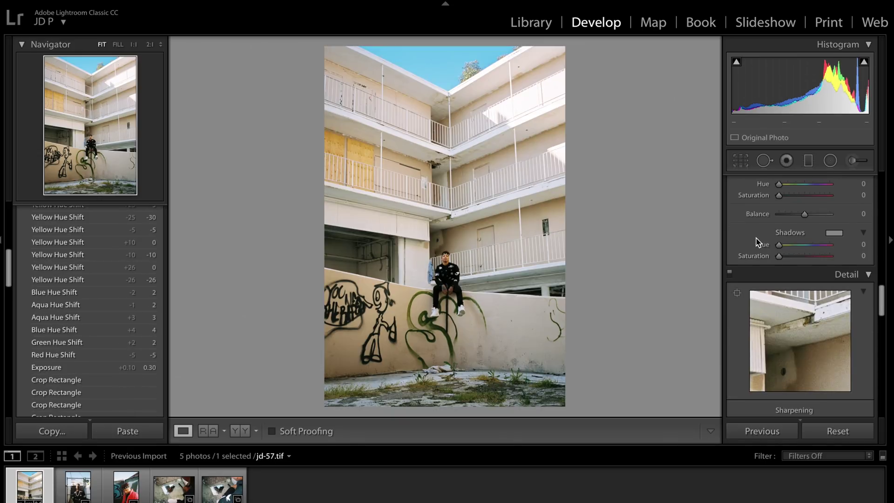
scroll(758, 241, down, 2)
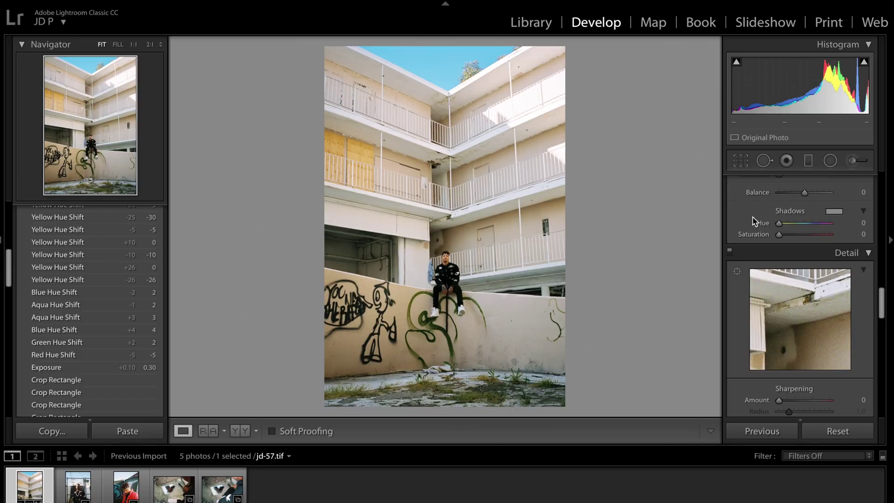
scroll(773, 280, down, 3)
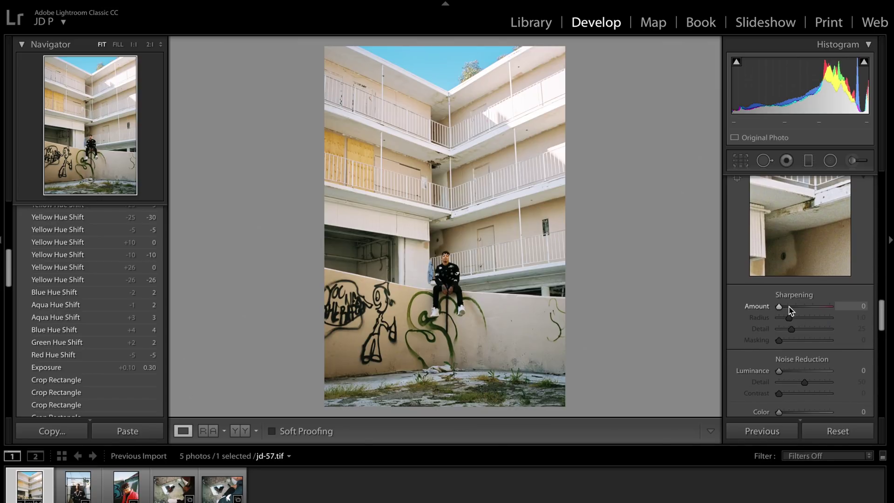
click(862, 305)
text(20)
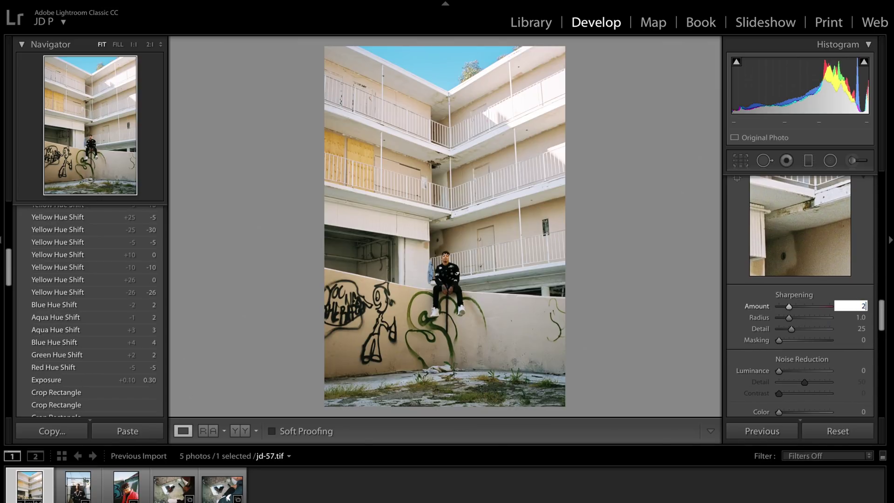
key(Return)
drag(791, 328, 801, 329)
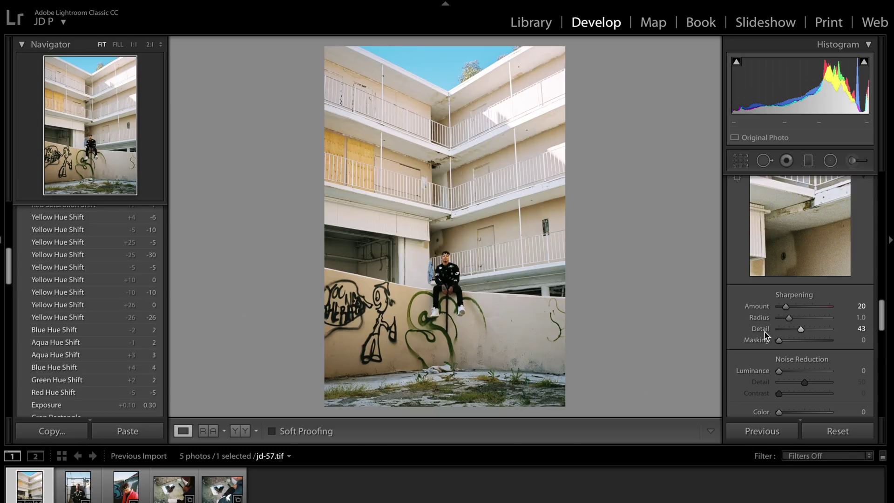
Look over the remaining develop settings and compare the photo with its before version side by side
scroll(746, 311, down, 1)
scroll(747, 311, down, 8)
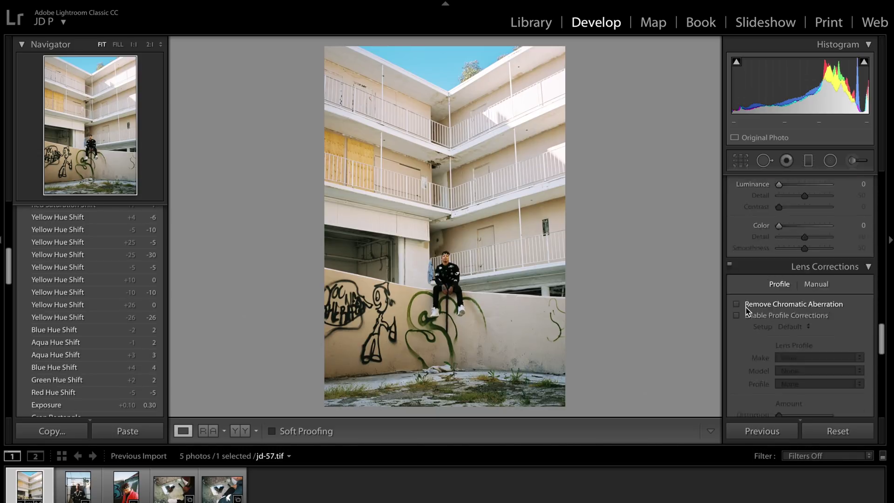
scroll(746, 311, down, 8)
scroll(747, 303, up, 20)
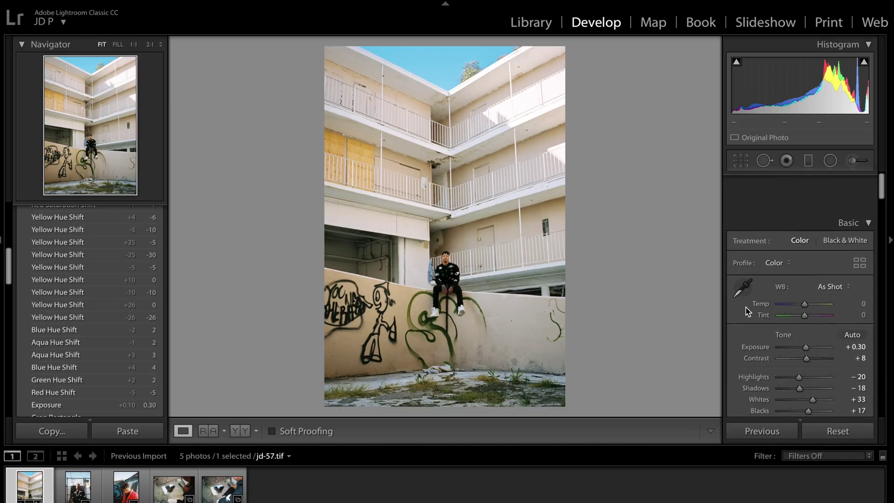
scroll(746, 300, down, 2)
key(backslash)
key(backslash)
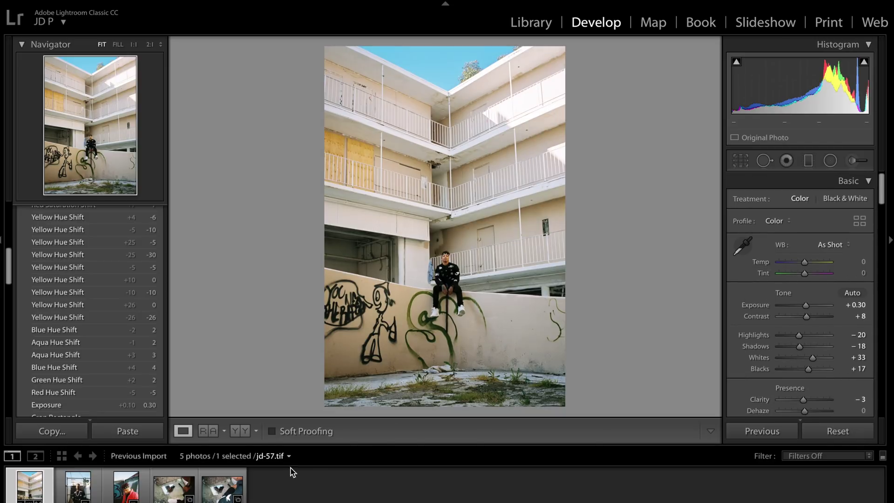
click(238, 431)
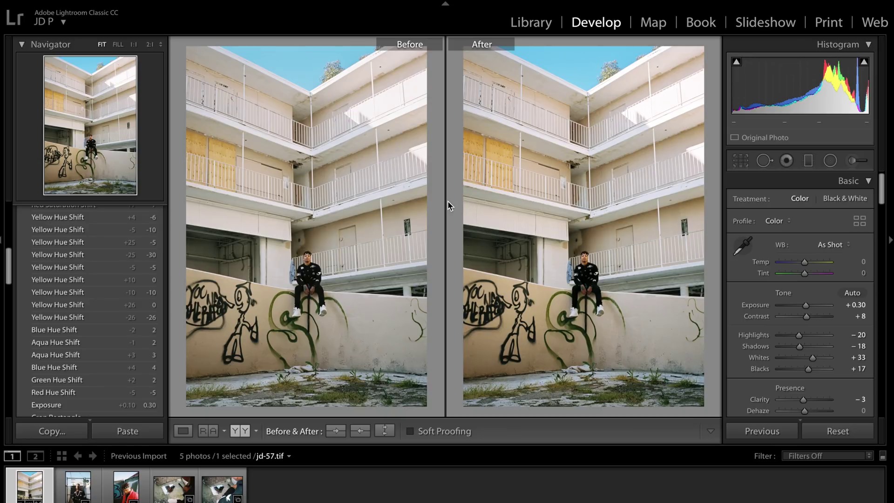
key(y)
Select all five photos and synchronize jd-57.tif's settings to them, leaving out white balance, local adjustments, transform, spot removal and crop
shift+click(222, 486)
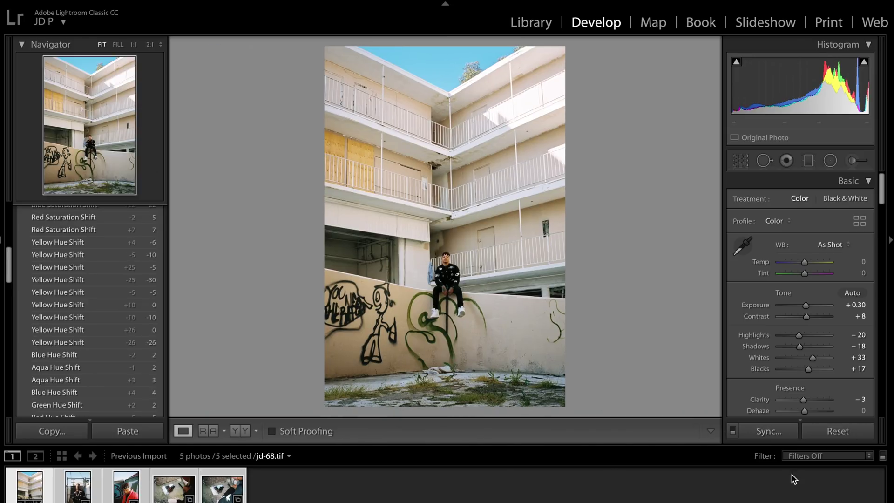
click(766, 432)
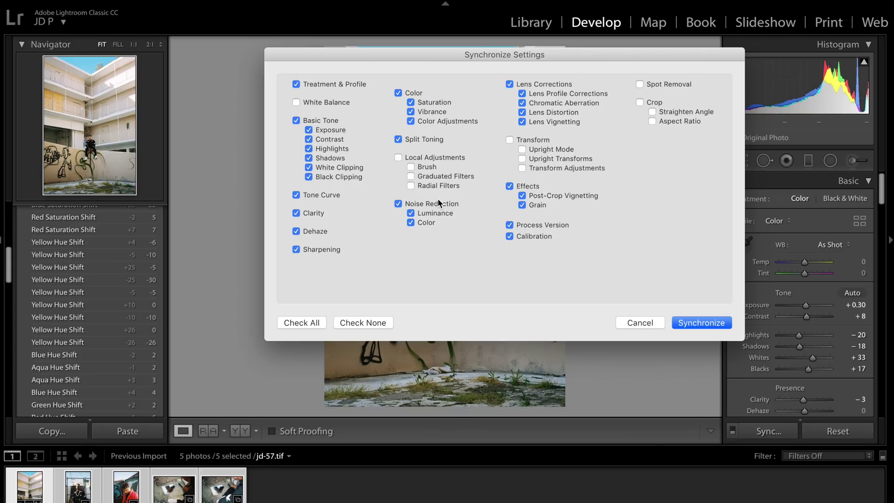
click(705, 323)
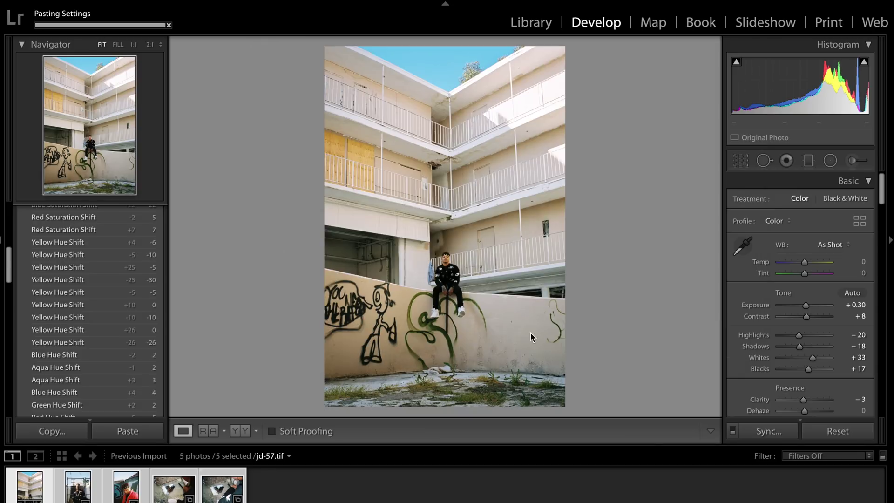
Open jd-76.tif and compare it repeatedly with its before version to judge the synchronized settings
click(73, 492)
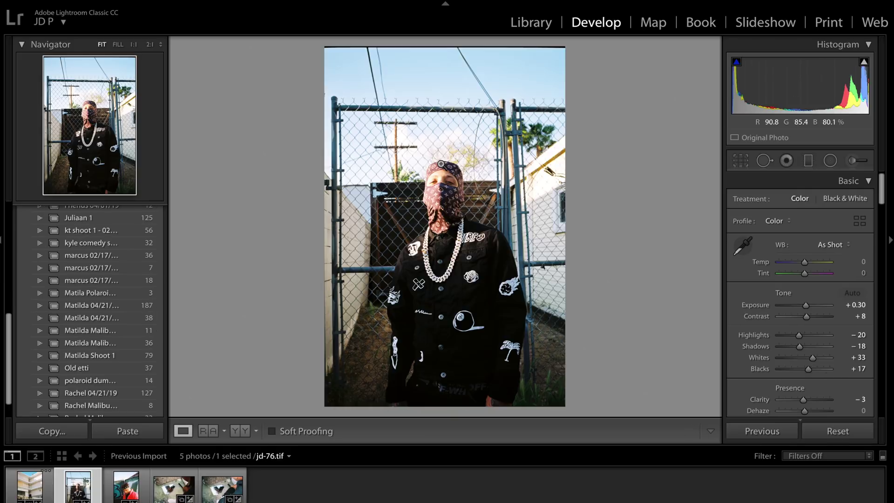
key(backslash)
key(backslash)
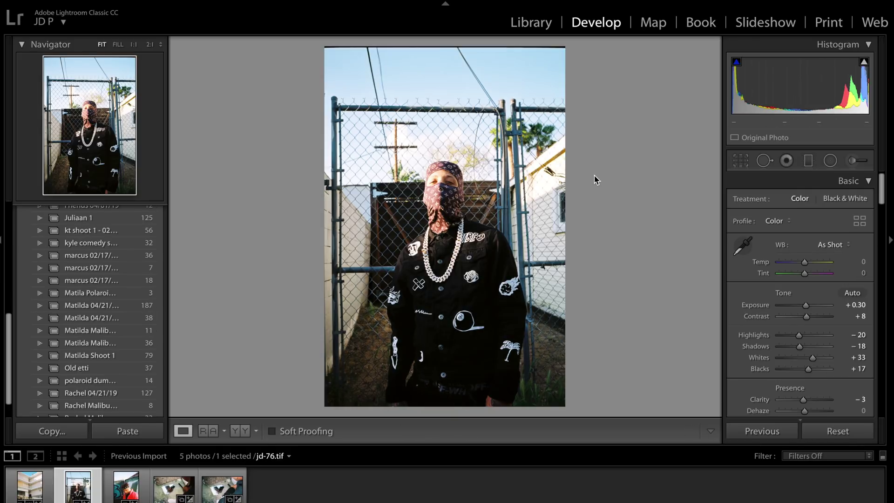
key(backslash)
key(backslash)
key(backslash)
key(backslash)
key(backslash)
key(backslash)
Set the Exposure of jd-76.tif to 0
click(859, 305)
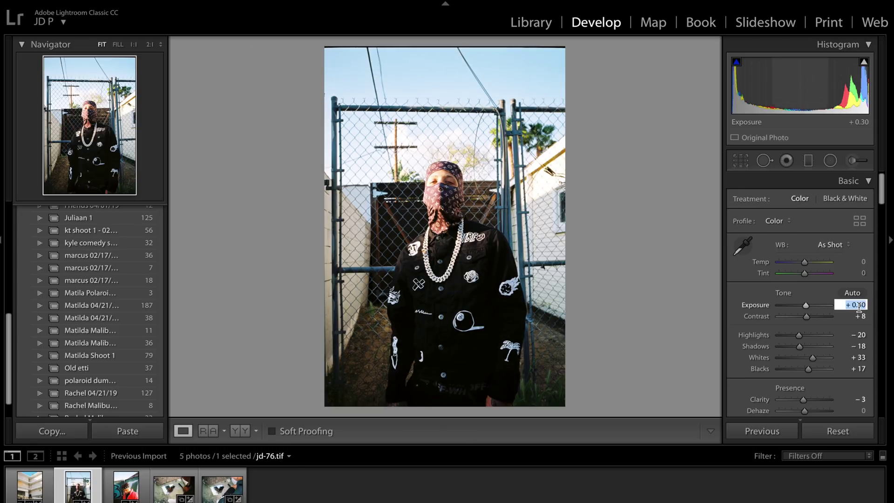
text(0)
key(Return)
Test the Contrast of jd-76.tif at 0 and settle on a value of -20
click(861, 317)
text(0)
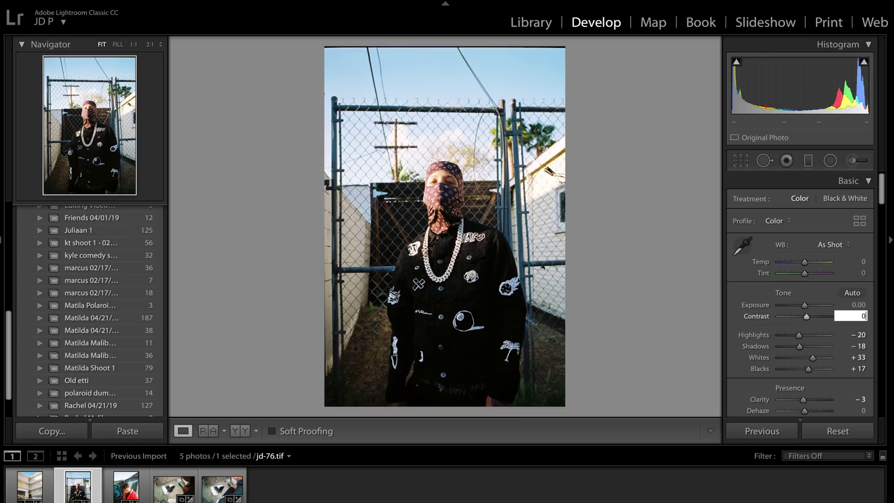
key(Return)
key(backslash)
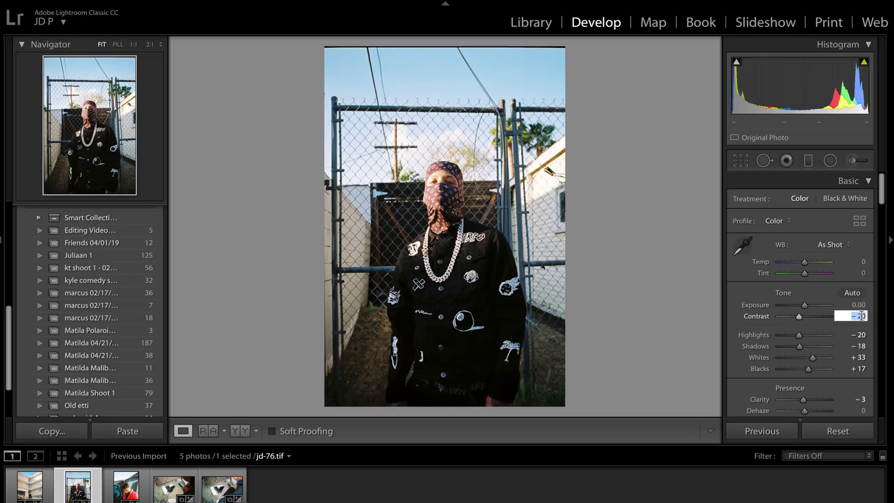
text(0)
key(Return)
click(861, 316)
text(-20)
key(Return)
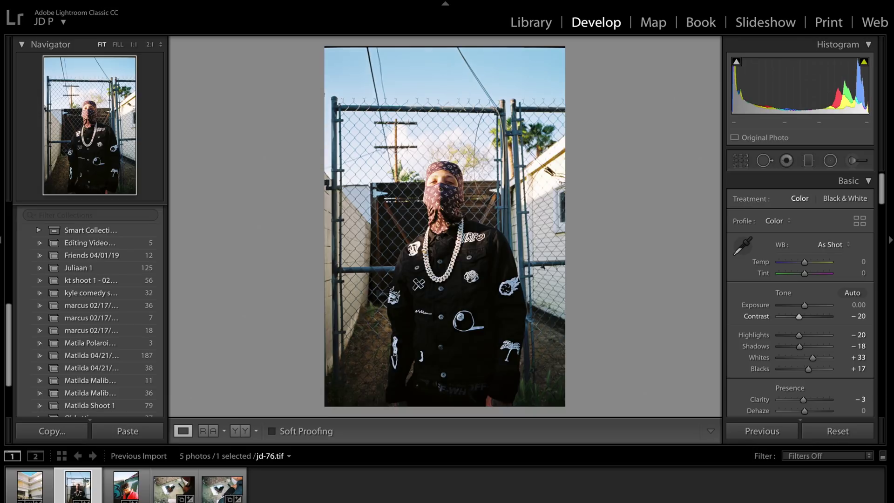
Try Shadows values of -66, 15 and +62 on jd-76.tif, undoing the first two
key(ctrl+z)
drag(799, 347, 808, 350)
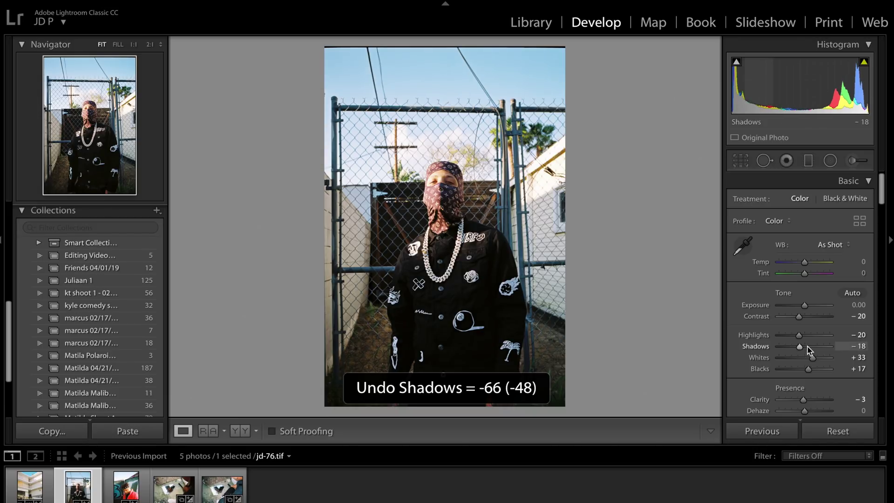
key(ctrl+z)
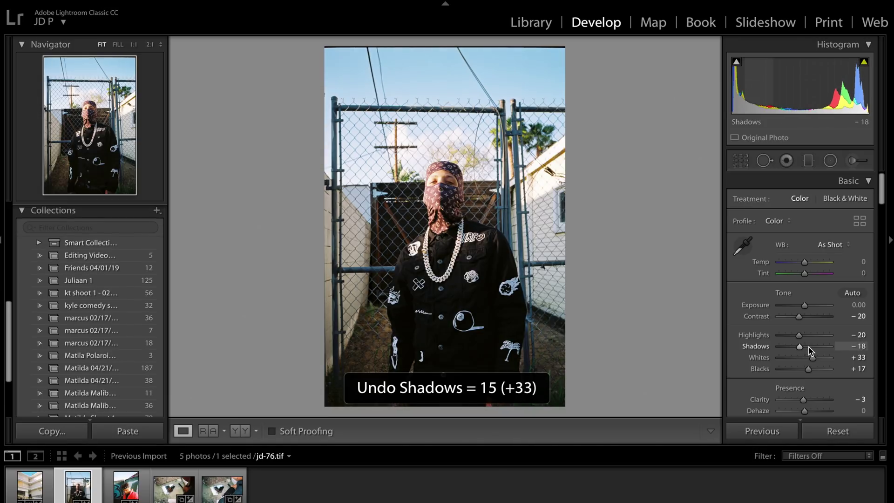
drag(808, 349, 820, 350)
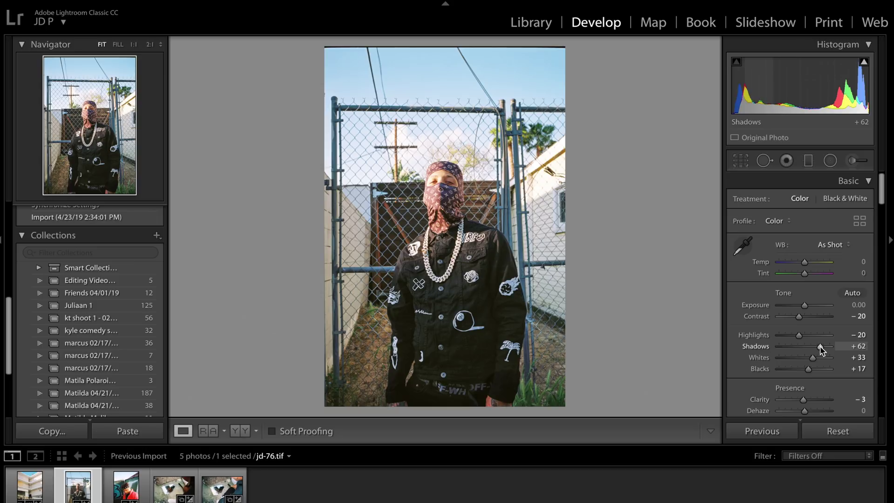
Set the Shadows of jd-76.tif to -7 and compare the photo with its before version
drag(821, 350, 805, 350)
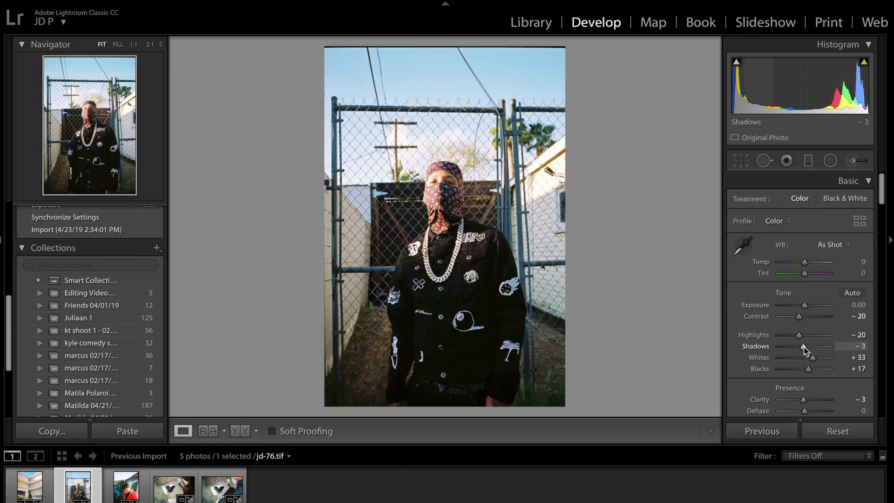
click(855, 346)
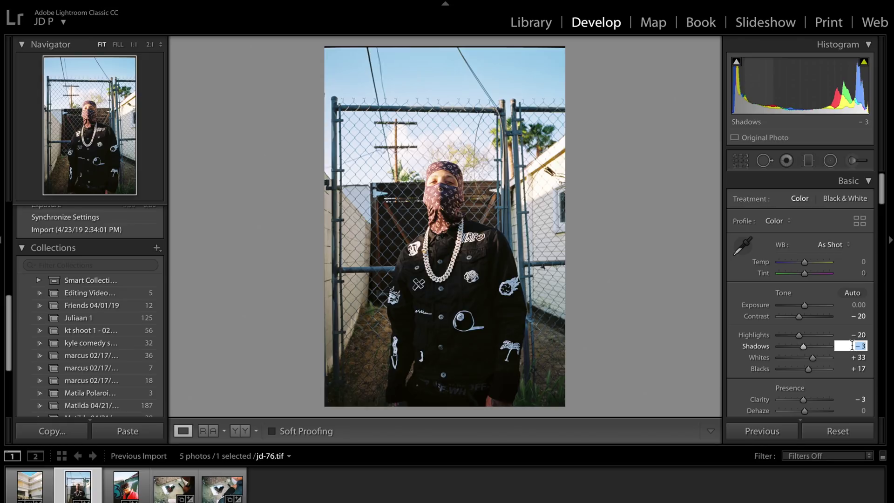
text(-7)
key(Return)
key(backslash)
key(backslash)
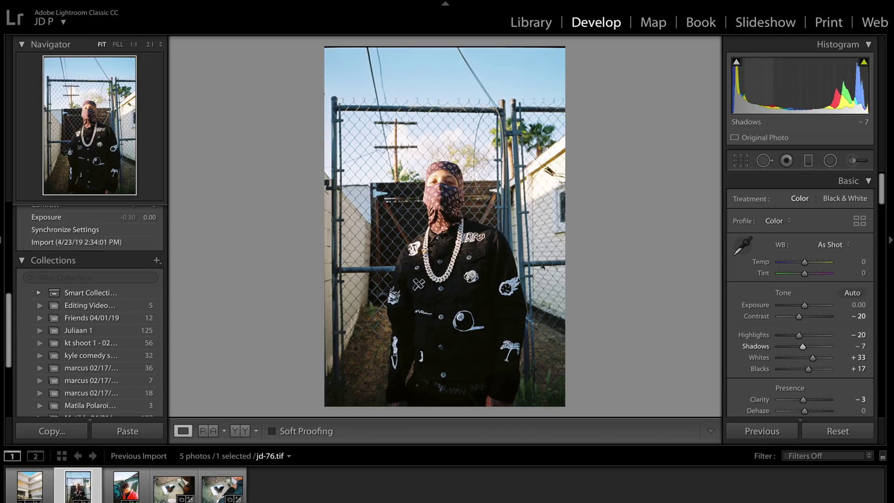
Crop jd-76.tif slightly to remove the thin dark border along its top edge
click(741, 160)
drag(445, 45, 444, 47)
click(699, 431)
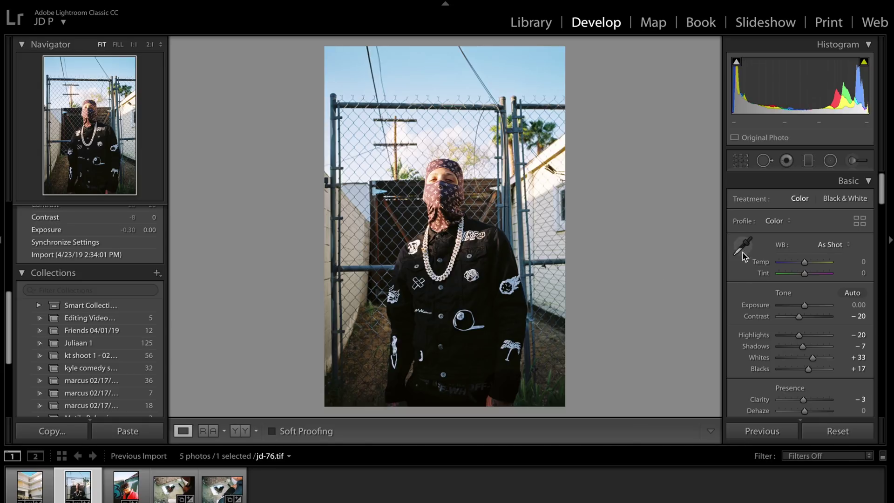
Review the remaining develop settings of jd-76.tif and compare the photo with its before version
scroll(742, 303, down, 5)
scroll(764, 221, down, 10)
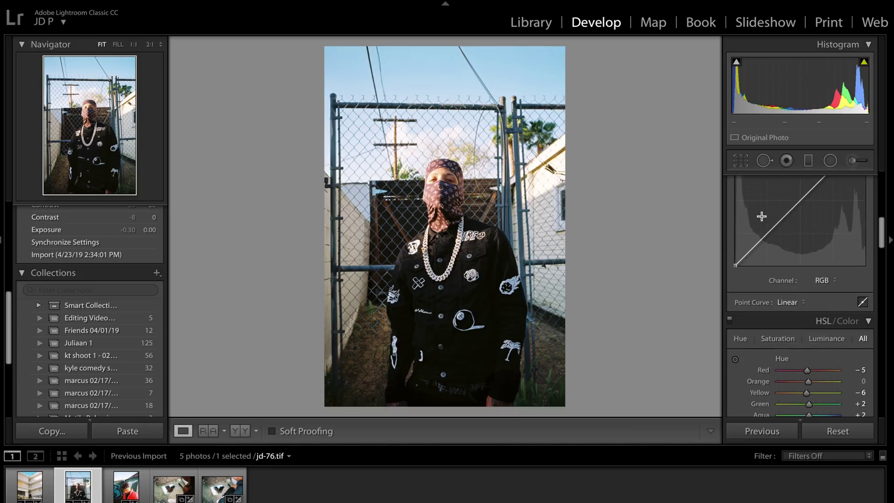
scroll(763, 223, down, 8)
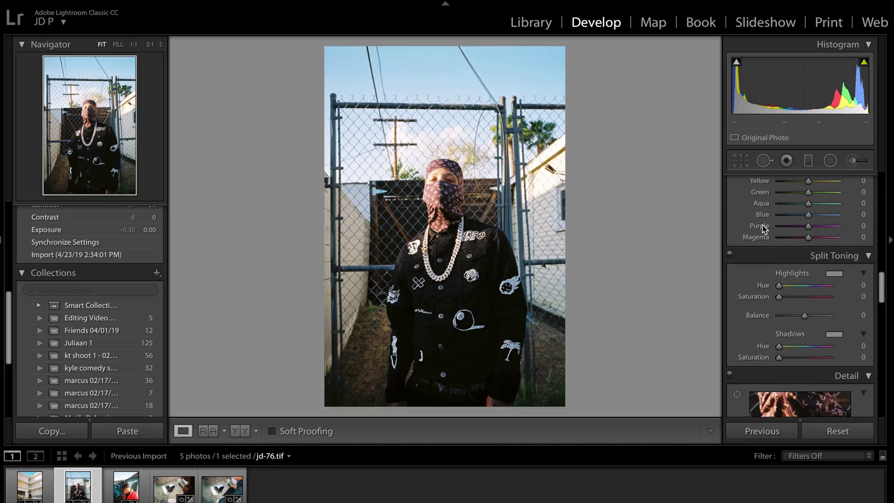
scroll(762, 233, down, 2)
scroll(763, 237, up, 20)
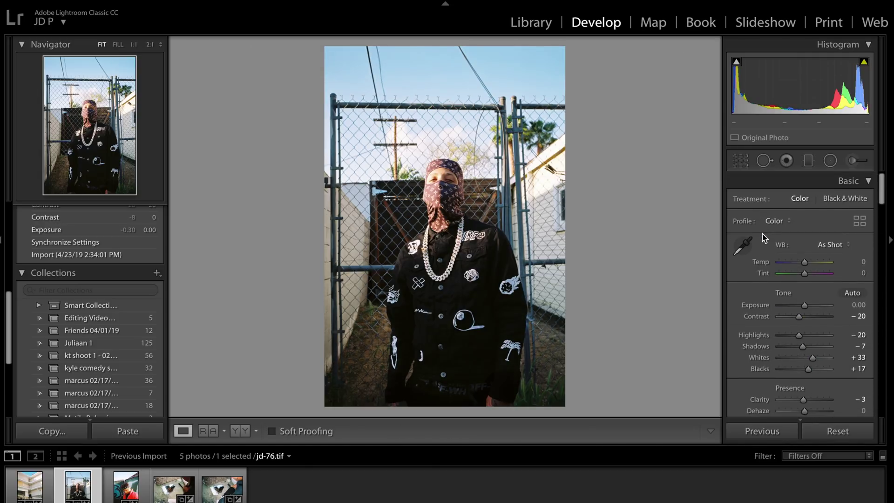
key(backslash)
key(backslash)
Open jd-81.tif and compare it repeatedly with its before version to judge the synchronized settings
click(126, 486)
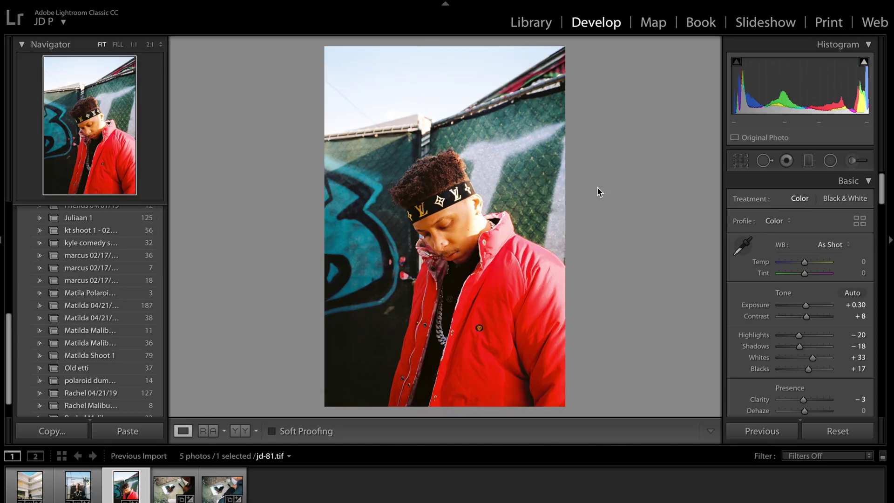
key(backslash)
key(backslash)
key(backslash)
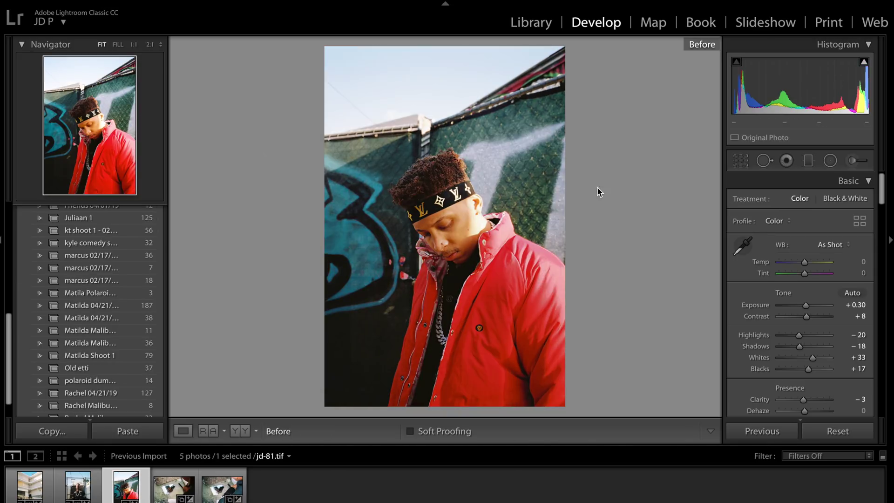
key(backslash)
key(backslash)
key(backslash)
key(backslash)
key(backslash)
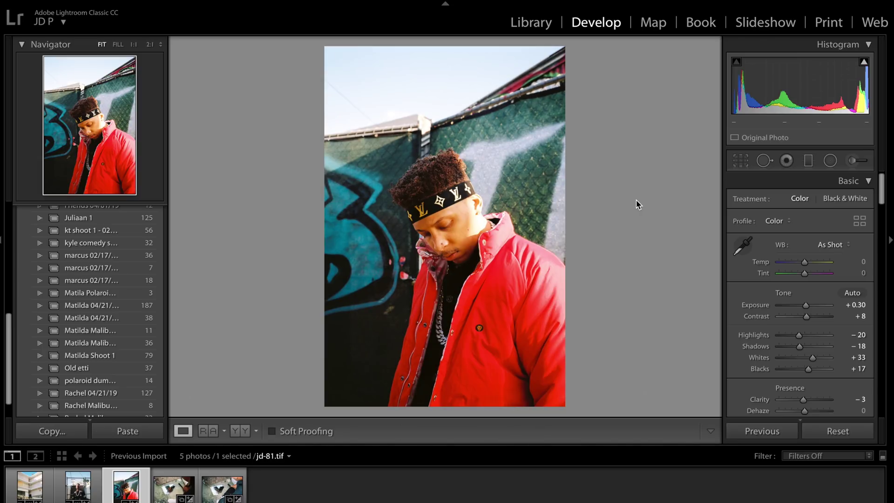
Set the Contrast of jd-81.tif to -10 and its Whites to +7, checking against the before version
scroll(858, 275, down, 2)
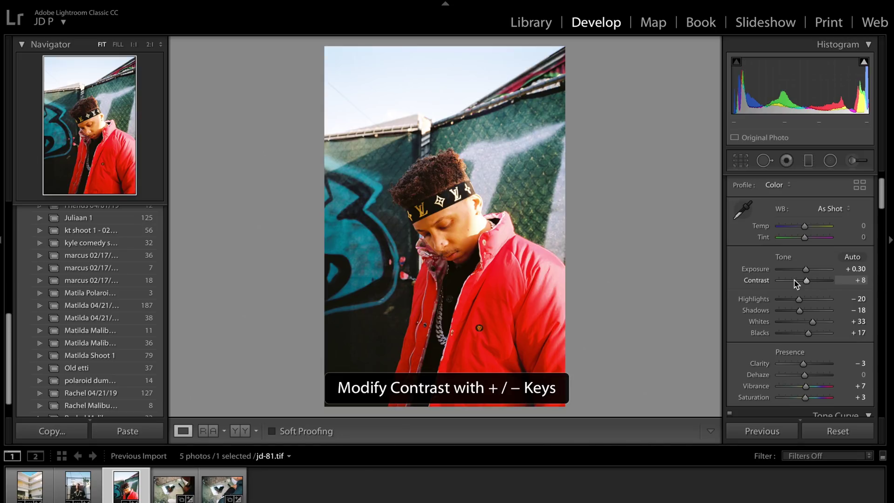
key(ctrl+z)
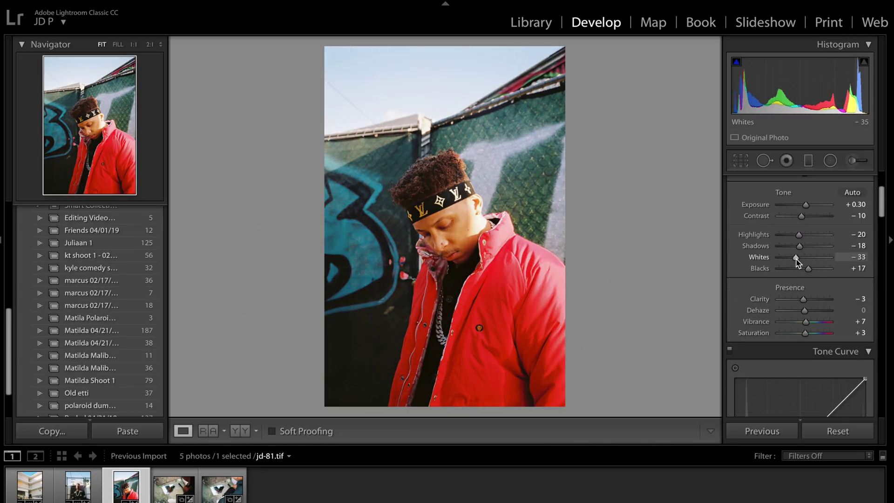
drag(796, 260, 808, 265)
key(backslash)
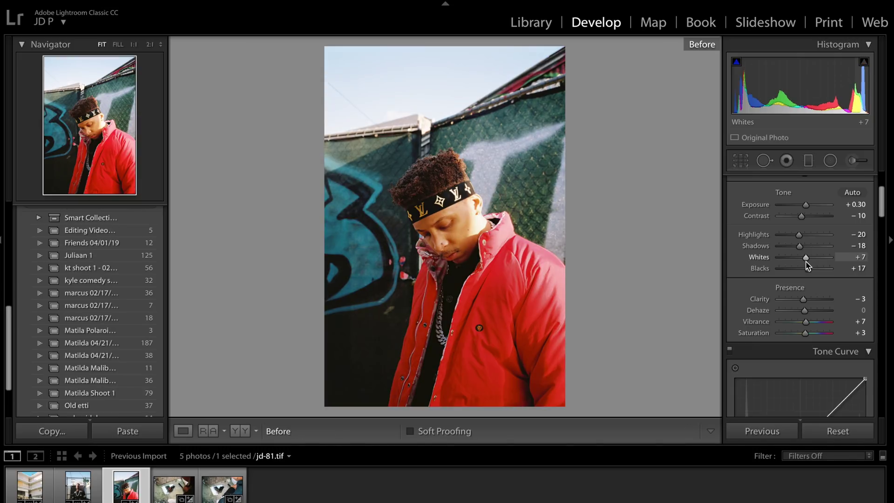
key(backslash)
key(backslash)
key(backslash)
Test the Exposure of jd-81.tif at 0, 0.30 and 0.20, comparing it with the before version
click(859, 205)
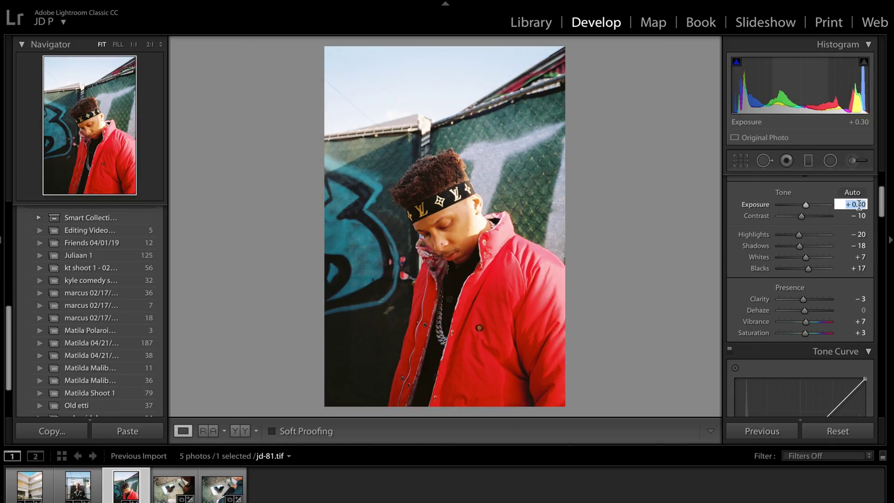
text(0)
key(Return)
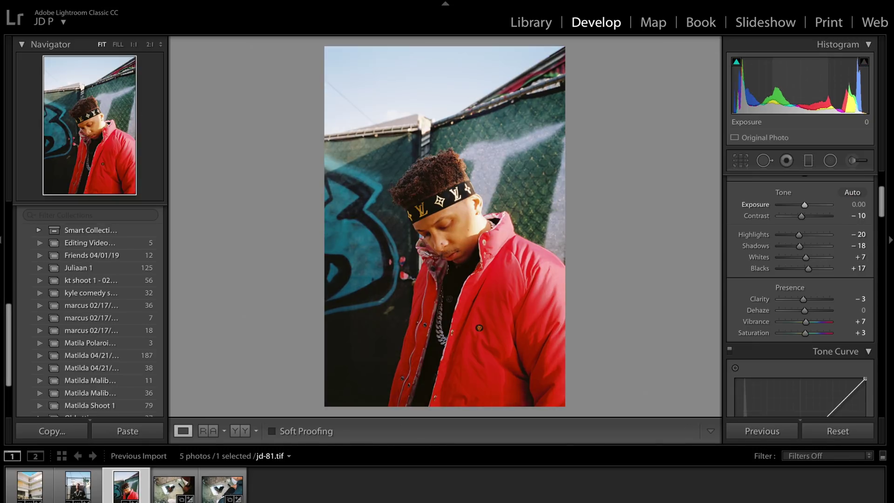
text(.3)
key(Return)
click(859, 204)
text(.2)
key(Return)
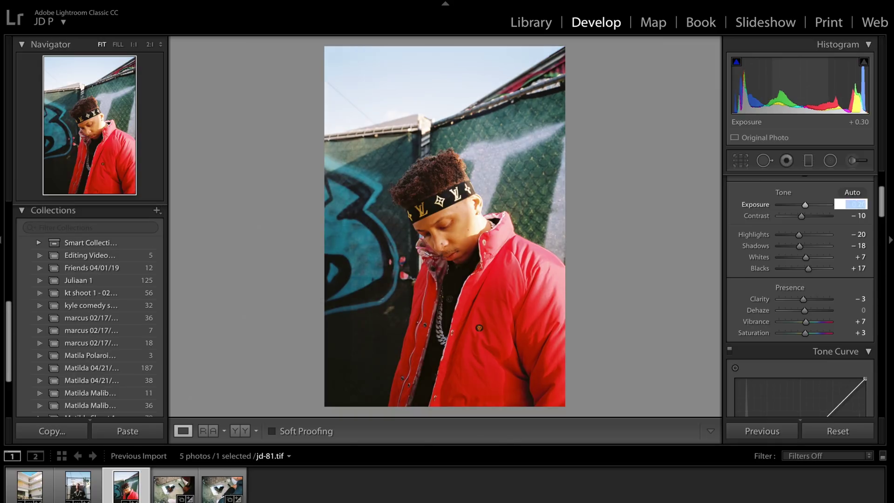
key(backslash)
Set the Exposure of jd-81.tif to 0.10 and compare the photo with its before version
key(backslash)
click(859, 205)
text(.1)
key(Return)
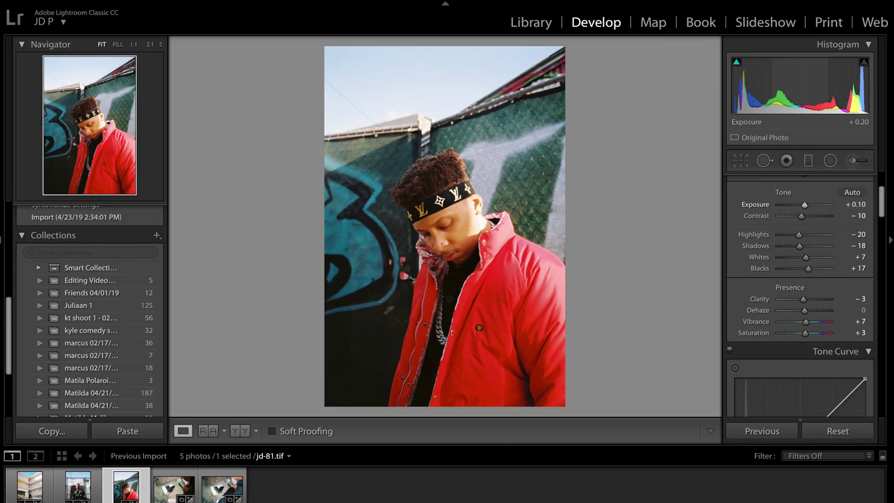
key(backslash)
key(backslash)
key(backslash)
key(backslash)
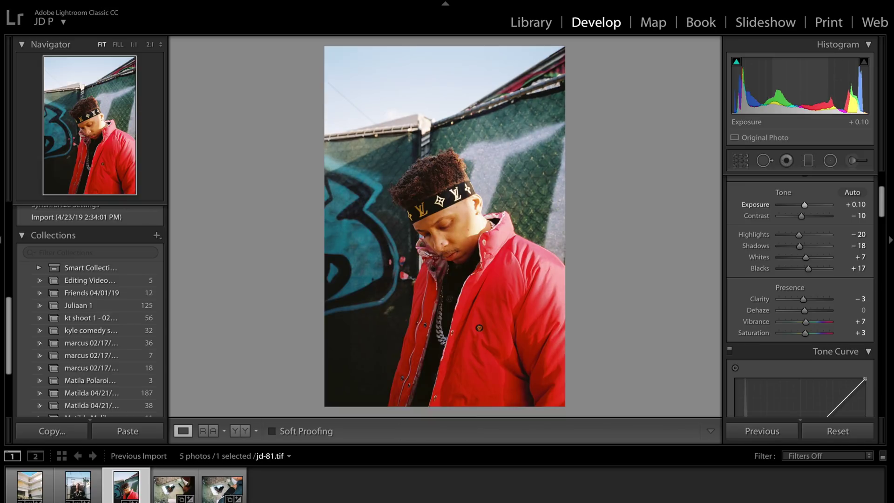
click(858, 206)
key(Return)
Test the HSL Red Hue of jd-81.tif at -100 and undo the shift
scroll(763, 217, down, 5)
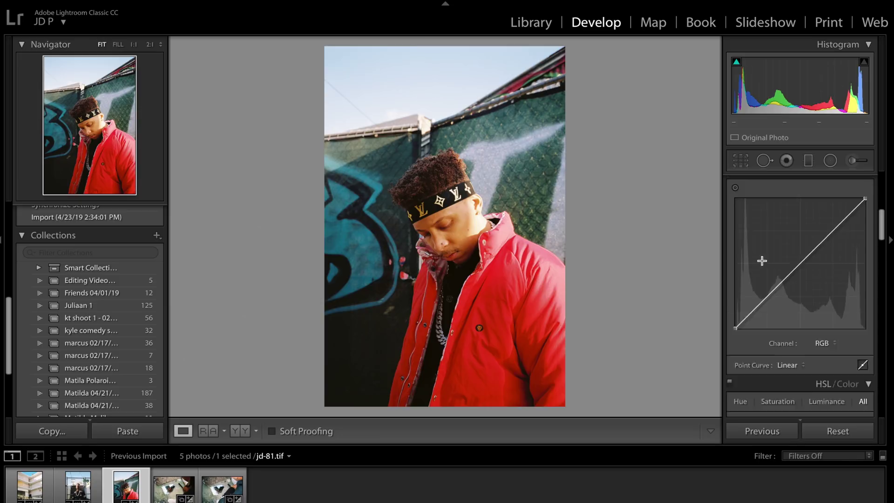
scroll(762, 261, down, 5)
drag(807, 210, 802, 211)
key(ctrl+z)
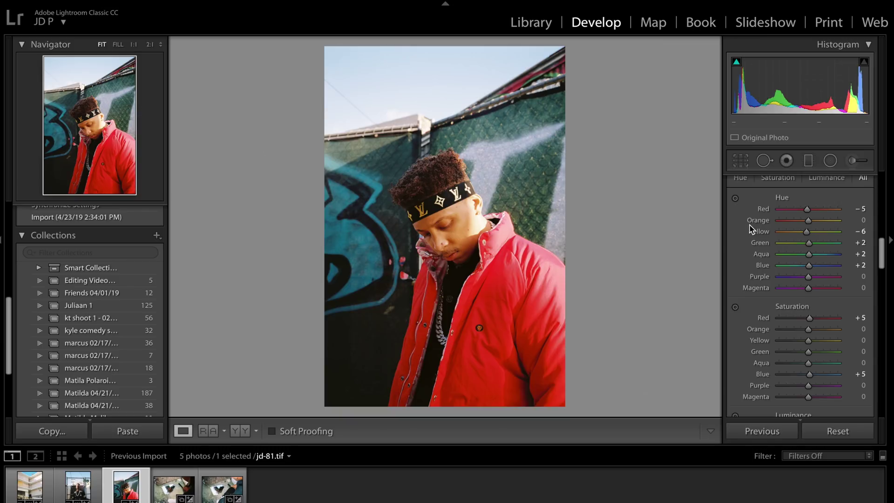
scroll(752, 246, up, 2)
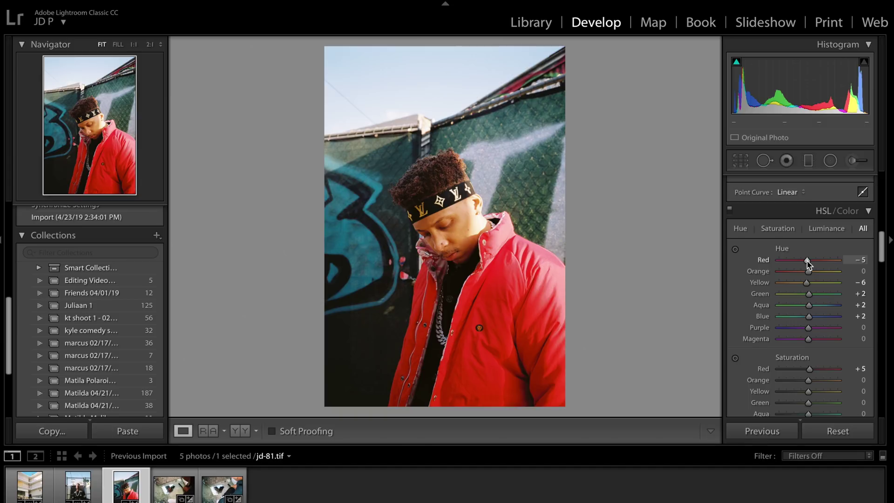
drag(808, 264, 778, 263)
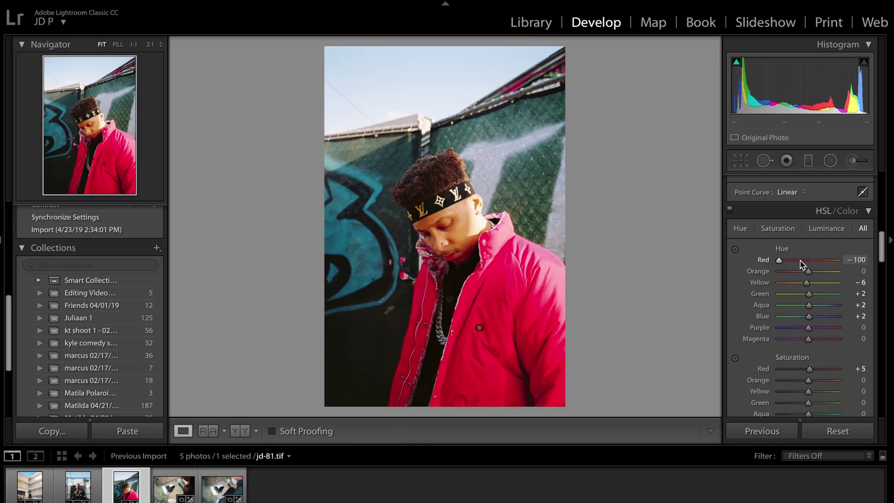
key(ctrl+z)
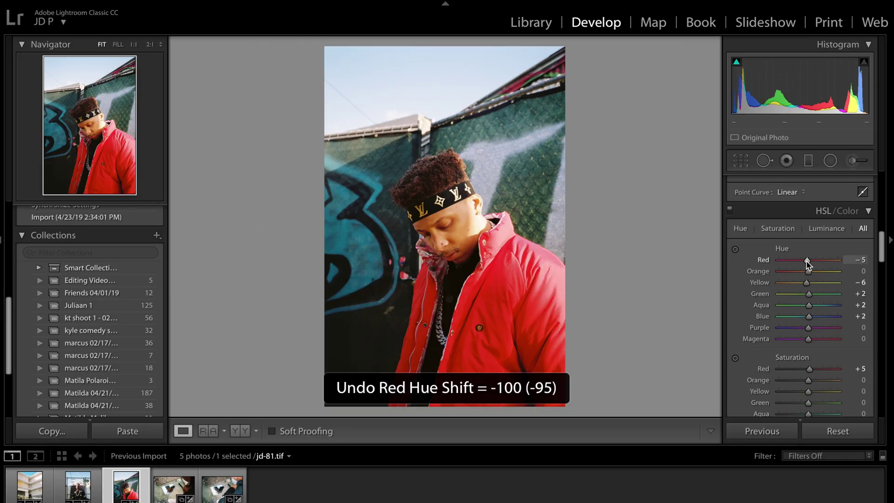
Try a Red Hue of -23 on jd-81.tif and compare it with the before version
click(797, 260)
drag(795, 262, 801, 267)
click(861, 260)
text(-23)
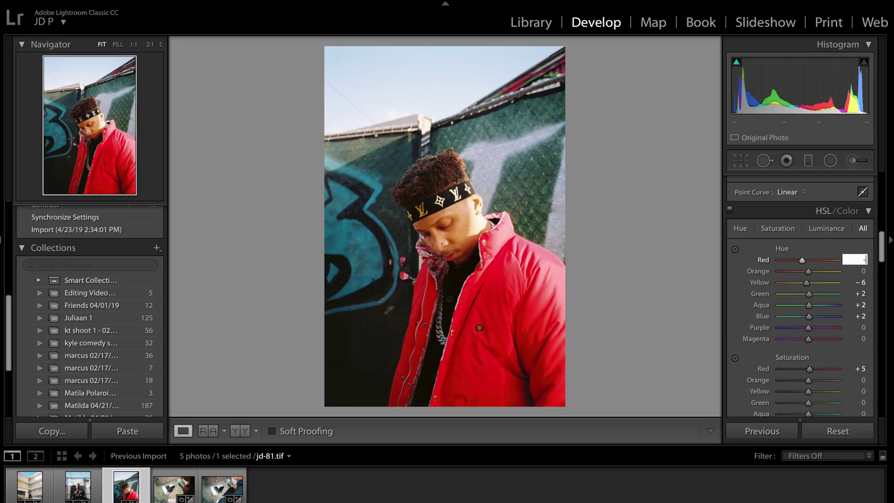
key(Return)
key(backslash)
key(backslash)
key(backslash)
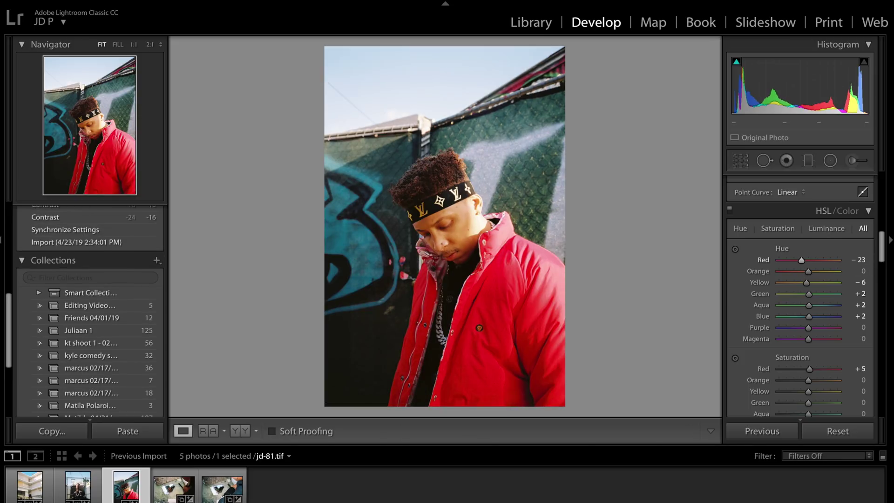
key(backslash)
Set the Red Hue of jd-81.tif to -17 and compare the photo with its before version
click(861, 260)
text(-17)
key(Return)
key(backslash)
key(backslash)
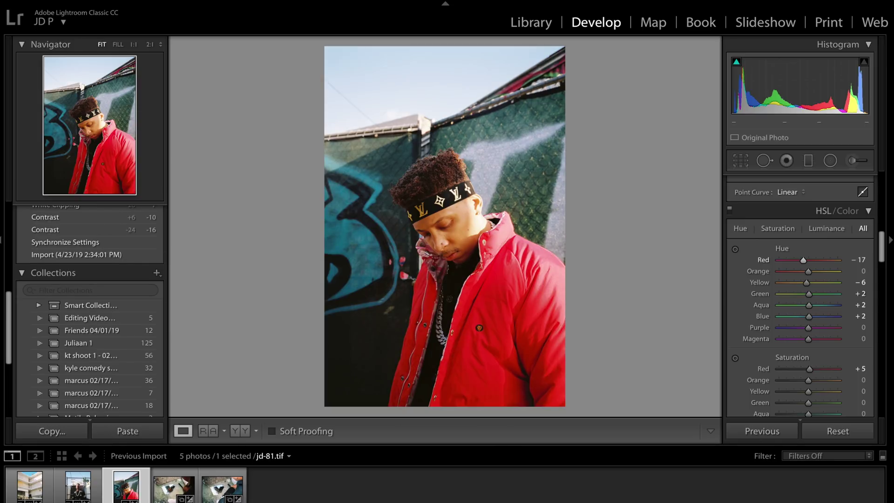
key(backslash)
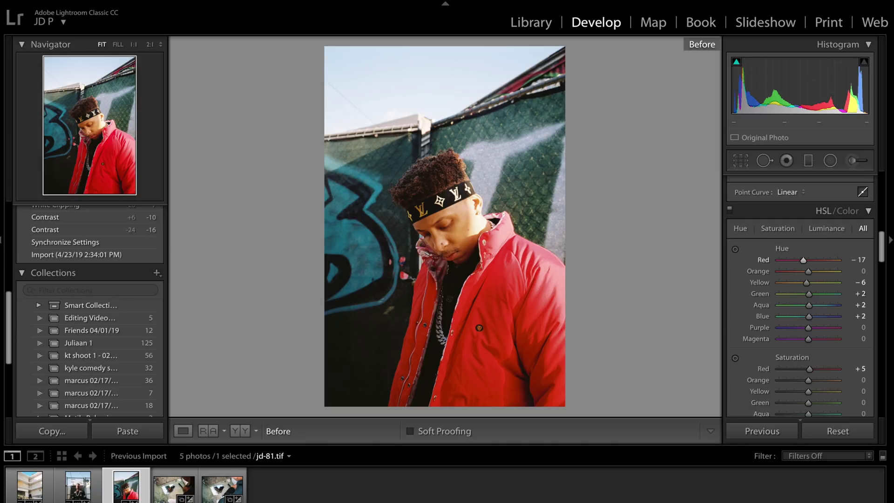
key(backslash)
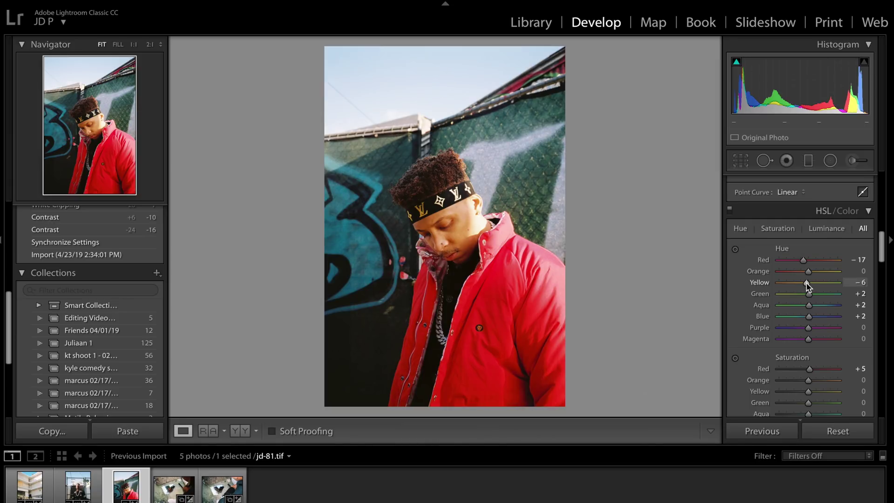
Test the Yellow Hue of jd-81.tif at -100 and undo the shift
drag(807, 285, 748, 287)
key(ctrl+z)
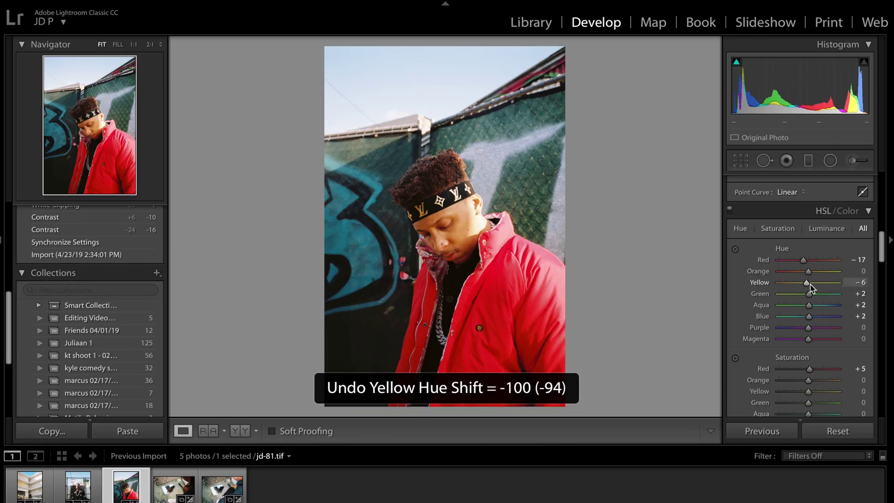
drag(806, 283, 749, 285)
key(ctrl+z)
key(ctrl+z)
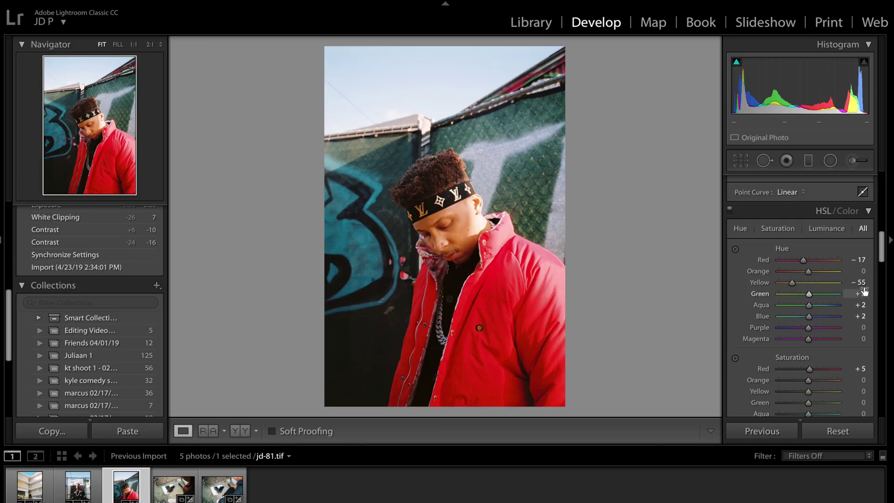
Try Yellow Hue values of -30 and -60 on jd-81.tif
click(860, 282)
text(-30)
key(Return)
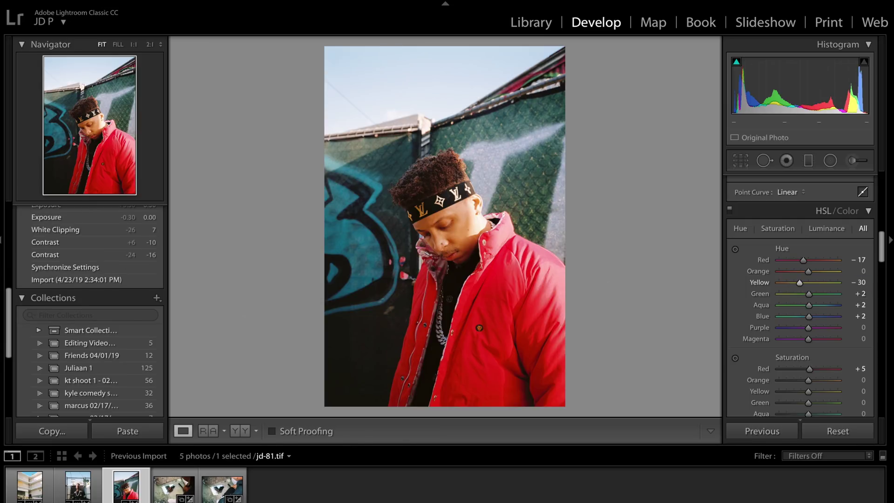
click(859, 283)
text(-60)
key(Return)
Return the Yellow Hue of jd-81.tif to -30 for a check, and settle on -40
click(860, 283)
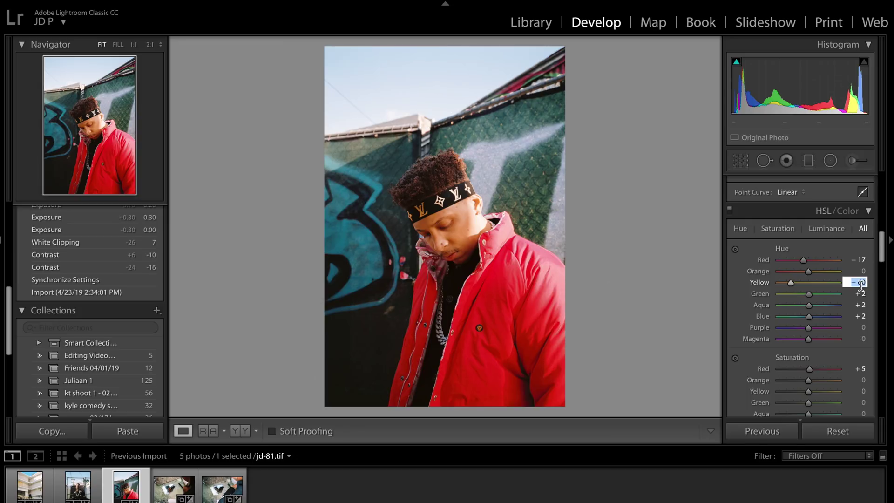
text(-30)
key(Return)
click(860, 283)
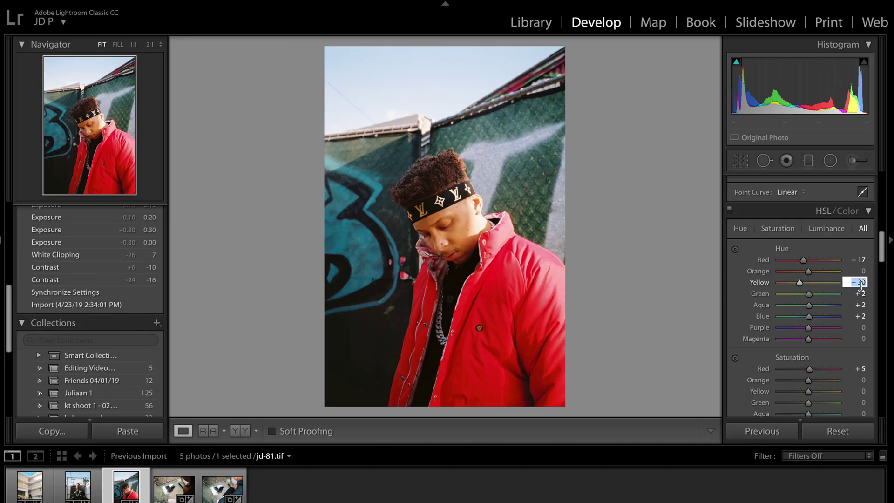
key(Return)
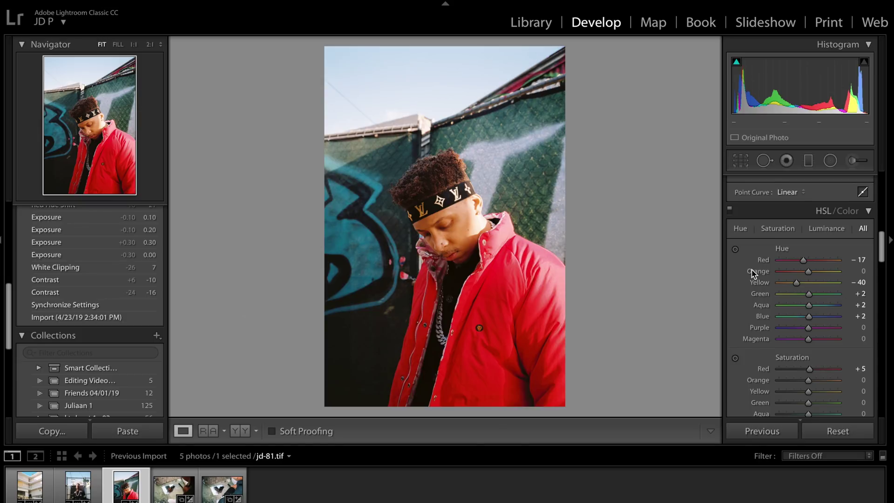
Adjust the white balance Tint of jd-81.tif, trying -1 and settling on -4
scroll(753, 273, up, 5)
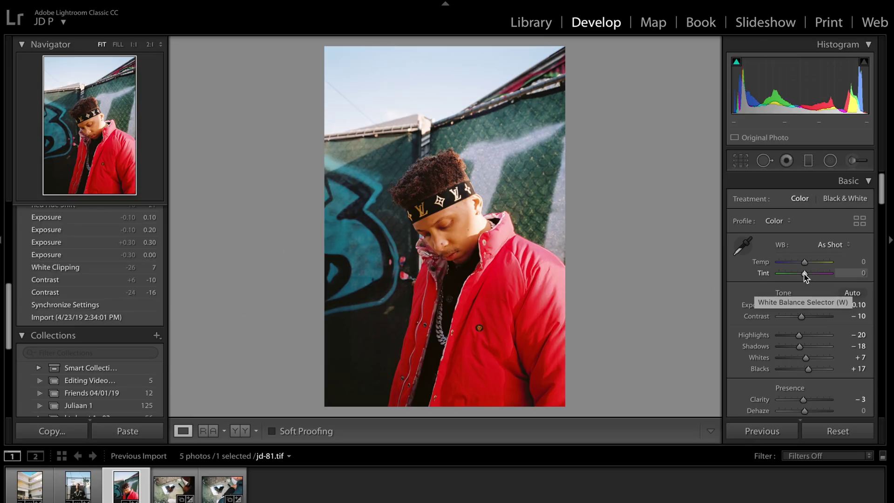
drag(804, 275, 810, 278)
click(863, 271)
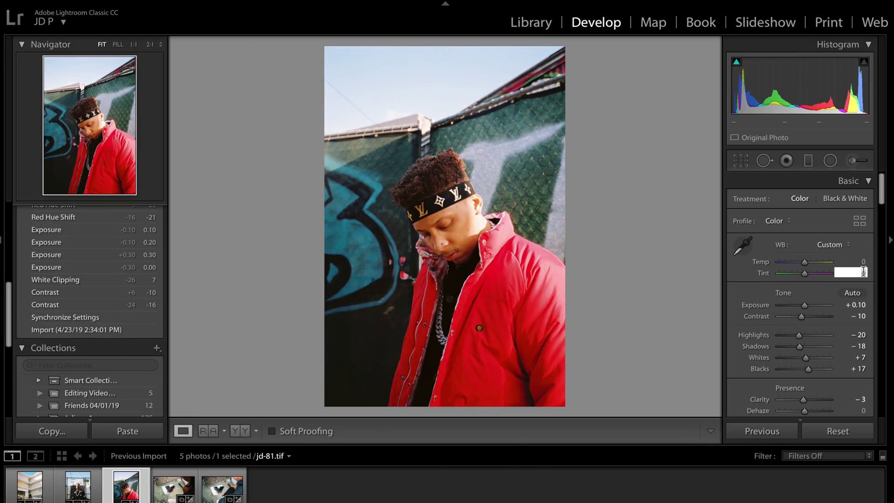
text(-1)
key(Return)
scroll(741, 250, down, 2)
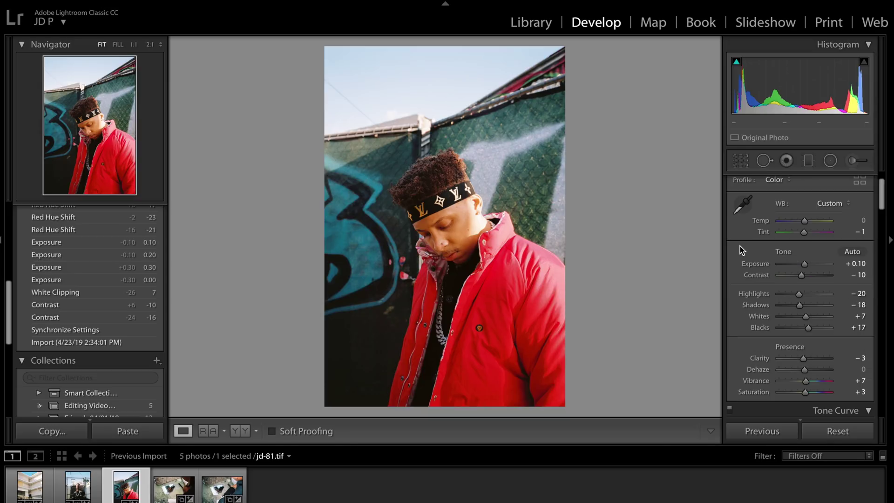
click(861, 231)
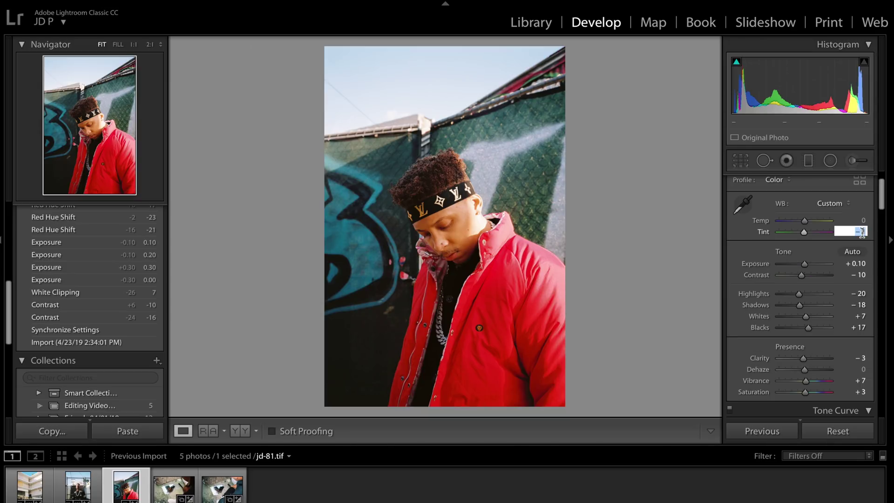
text(-4)
key(Return)
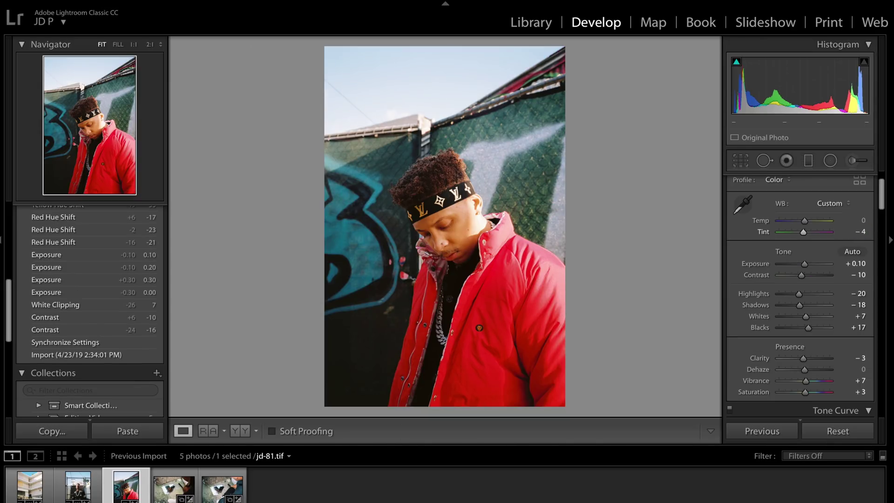
Test different Blacks levels on jd-81.tif and set Blacks to +11
scroll(749, 288, down, 4)
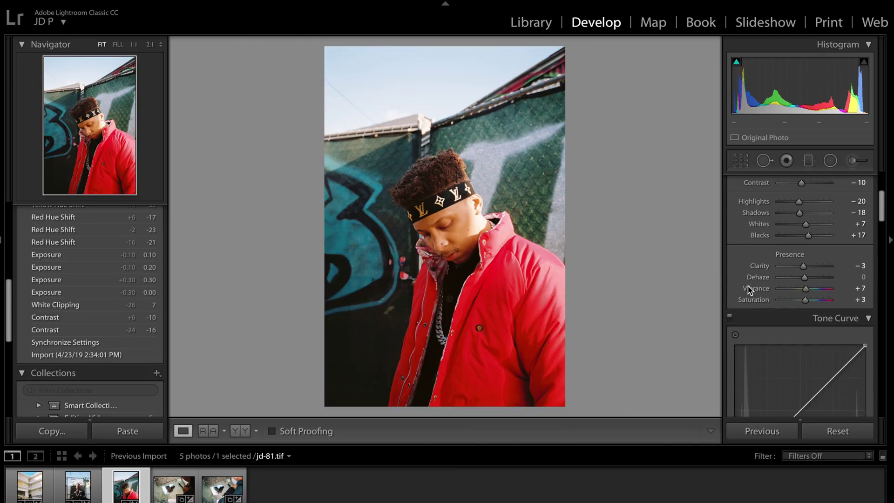
scroll(750, 289, up, 3)
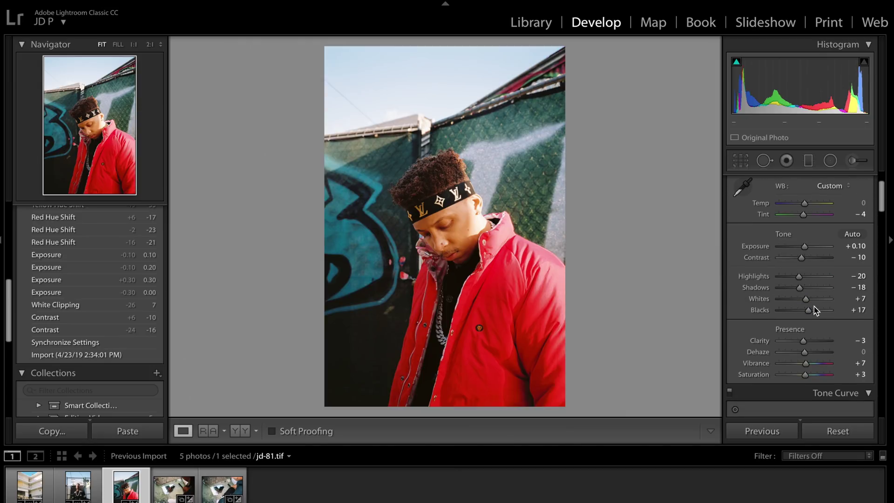
drag(808, 310, 786, 311)
key(ctrl+z)
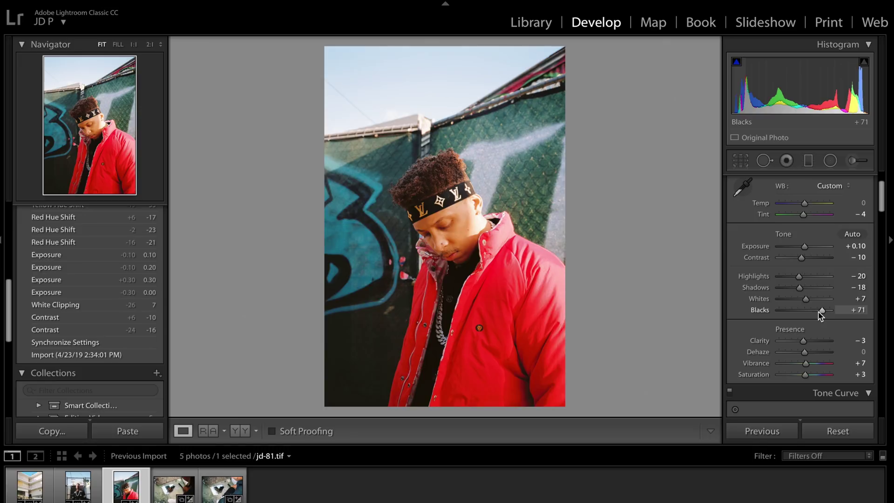
Try an Exposure of 0.5 on jd-81.tif, restore 0.1 and compare the photo side by side with its before version
scroll(819, 316, up, 3)
click(858, 305)
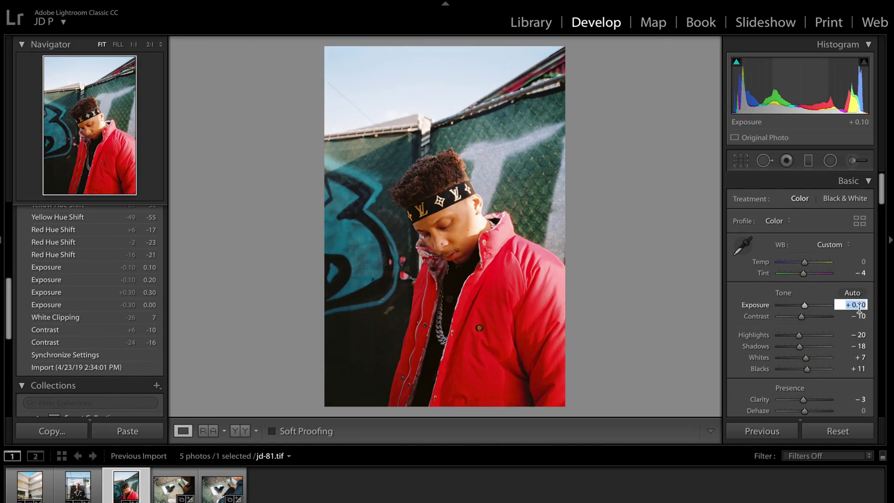
text(0.5)
key(Return)
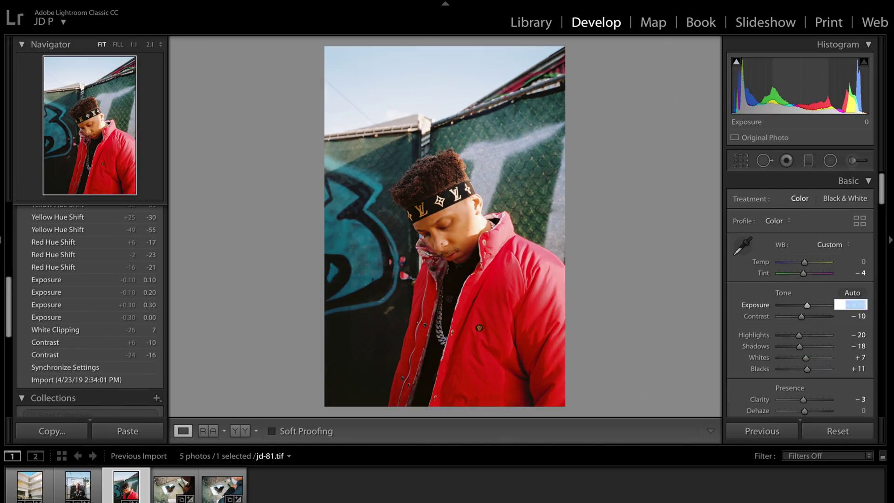
text(0.1)
key(Return)
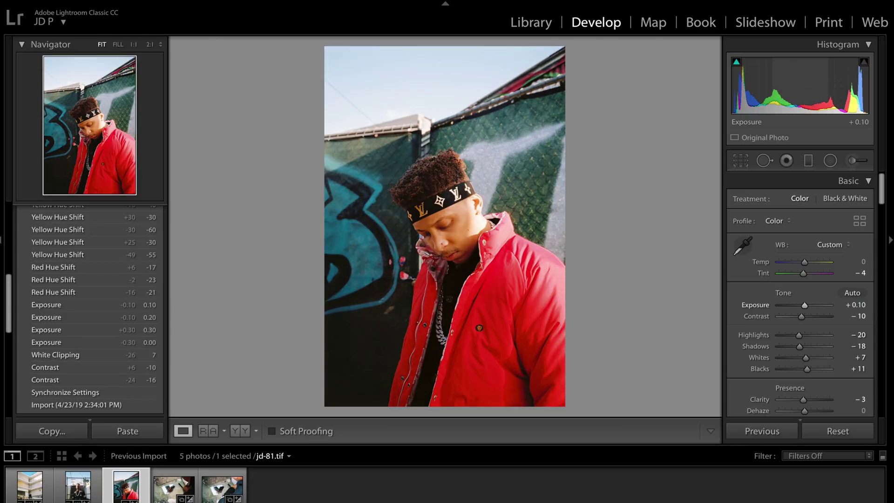
click(240, 431)
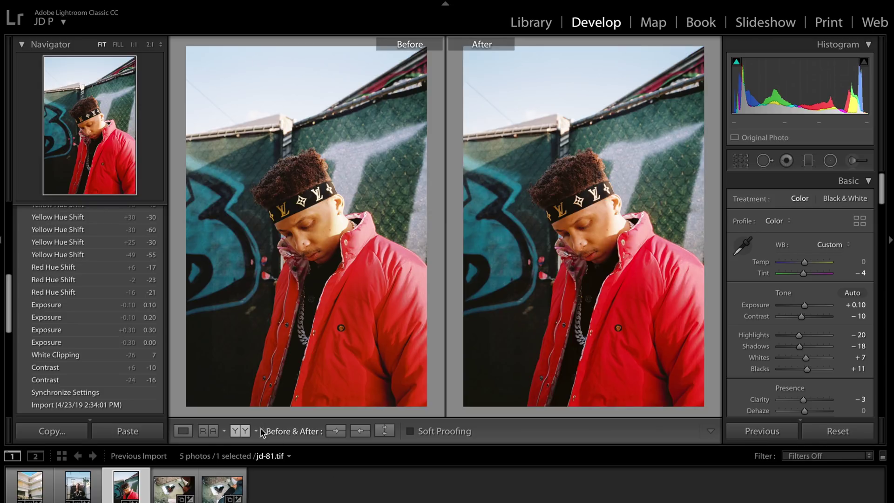
click(183, 431)
Open jd-67.tif and compare its before and after versions, both full size and side by side
click(161, 497)
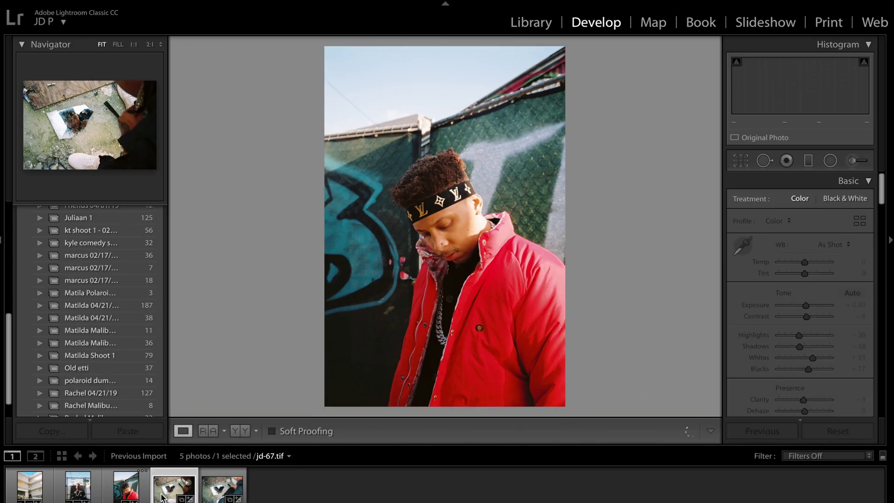
key(backslash)
key(backslash)
key(backslash)
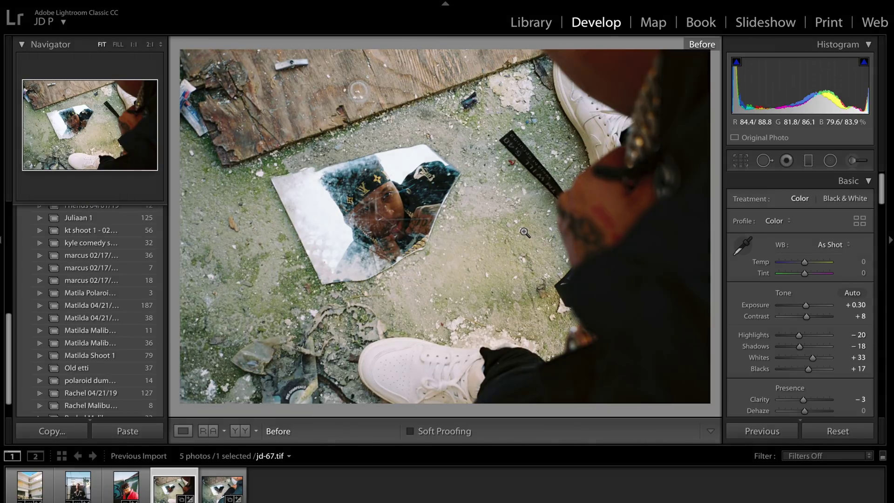
key(backslash)
key(backslash)
key(backslash)
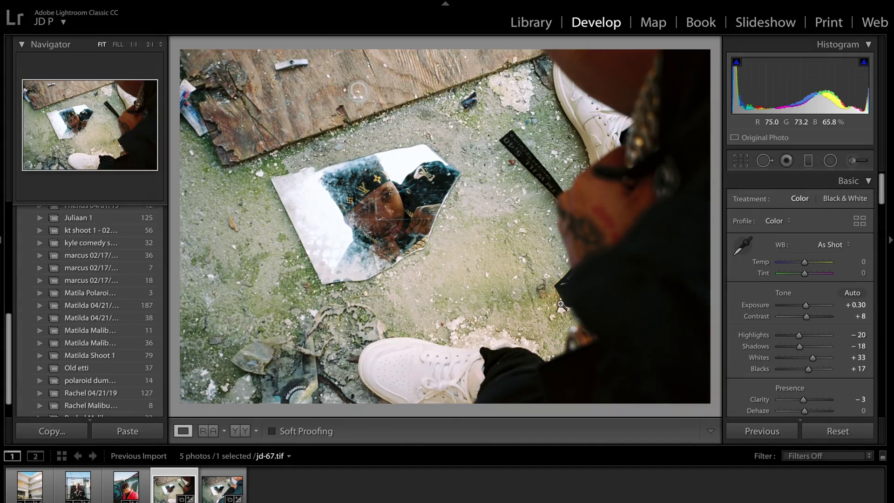
click(239, 430)
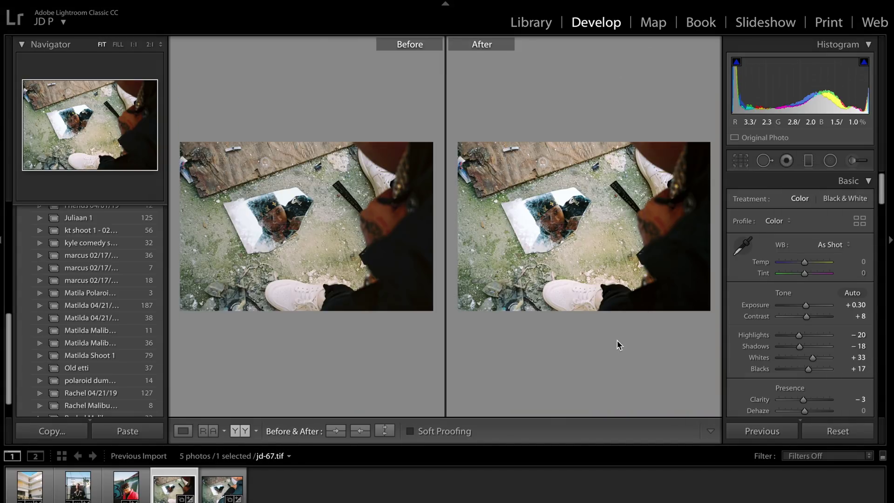
key(backslash)
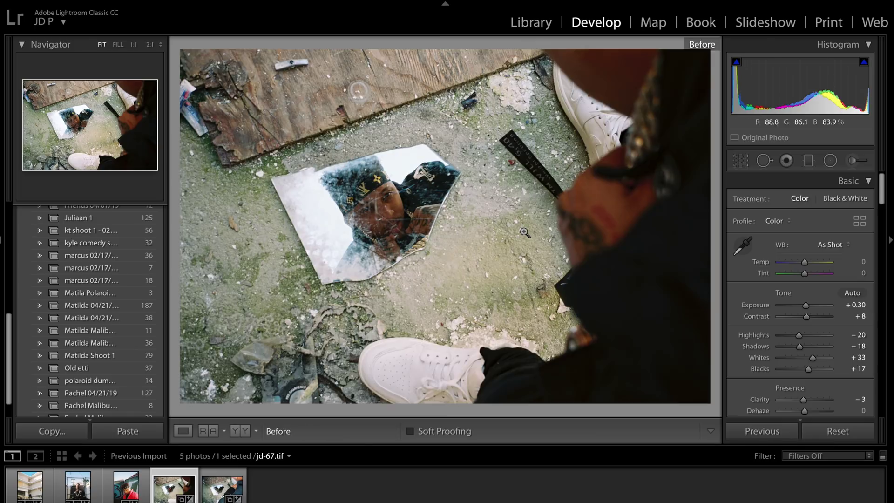
key(backslash)
key(backslash)
key(backslash)
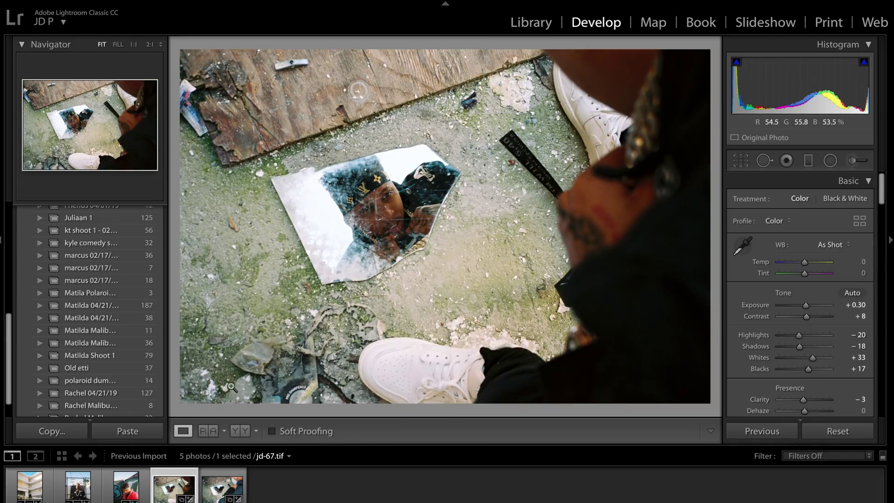
click(245, 432)
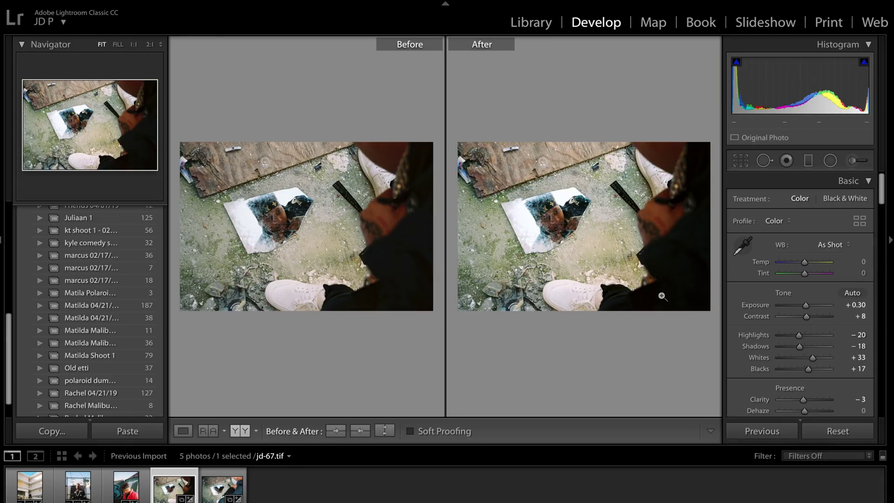
Try Exposure values of +0.50 and -0.30 on jd-67.tif in the side-by-side comparison
click(856, 305)
key(BackSpace)
text(0.7)
key(Return)
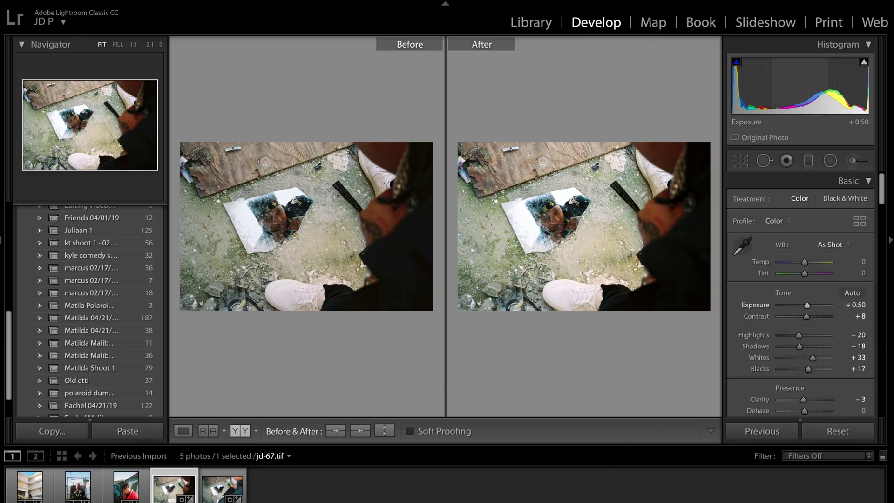
key(ctrl+z)
key(BackSpace)
text(-0.3)
key(Return)
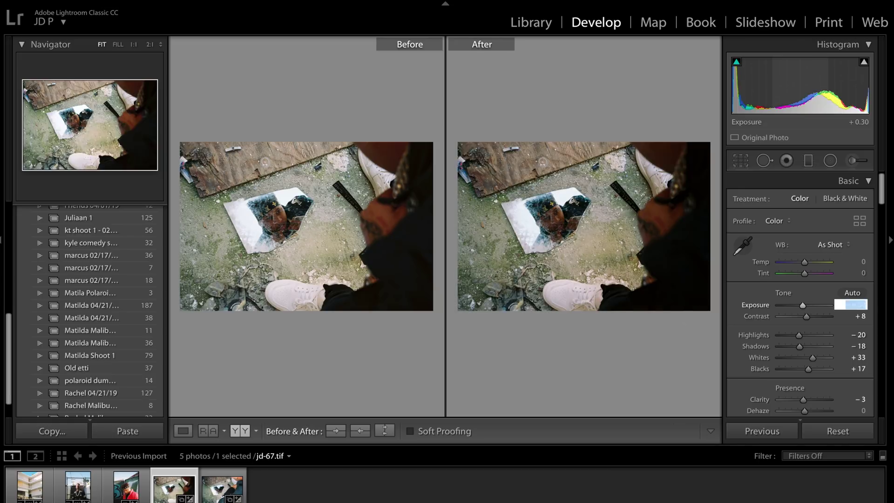
Set the Exposure of jd-67.tif to 0 and compare the photo full size with its before version
click(860, 306)
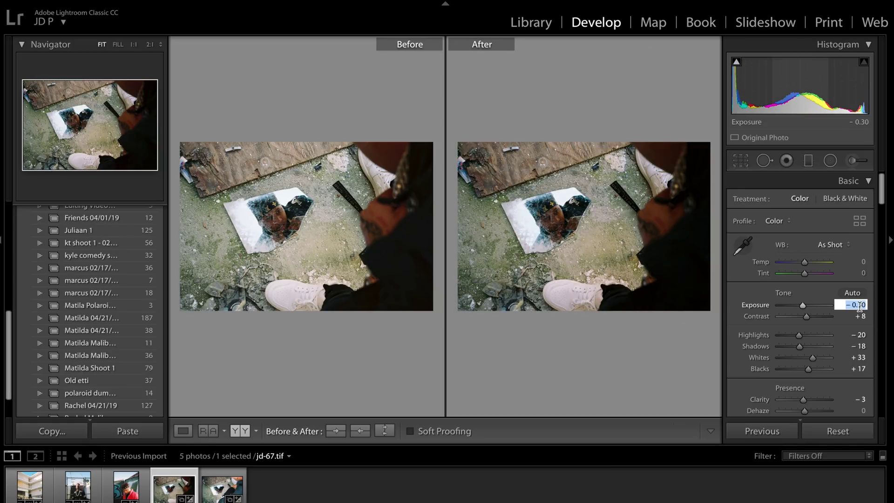
key(BackSpace)
text(0)
key(Return)
key(backslash)
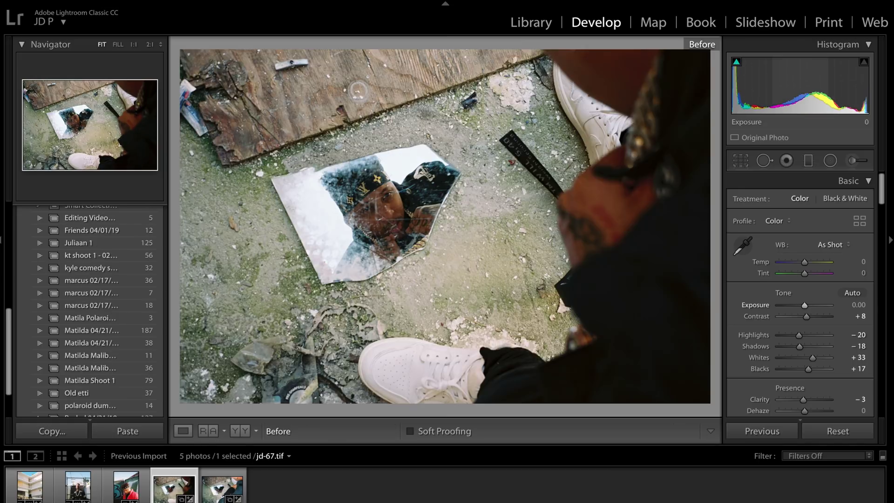
key(backslash)
key(backslash)
key(backslash)
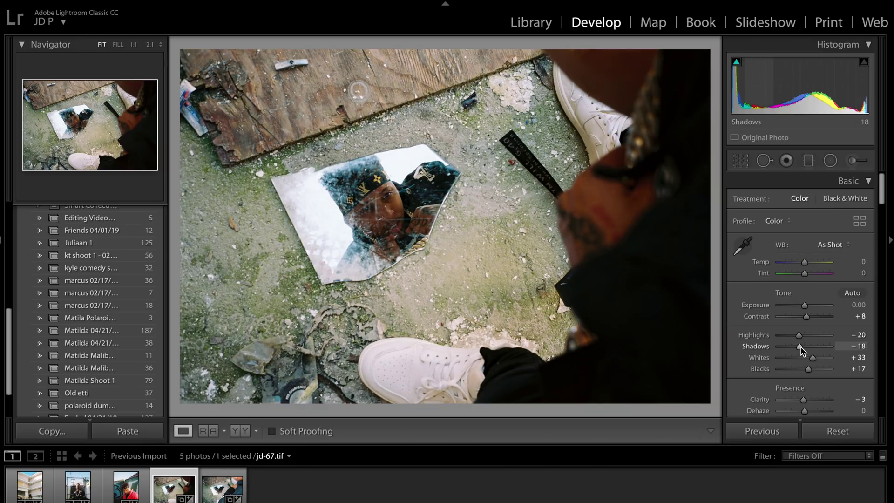
Set the Shadows of jd-67.tif to -12 and compare the photo with its before version
drag(800, 350, 802, 351)
key(backslash)
key(backslash)
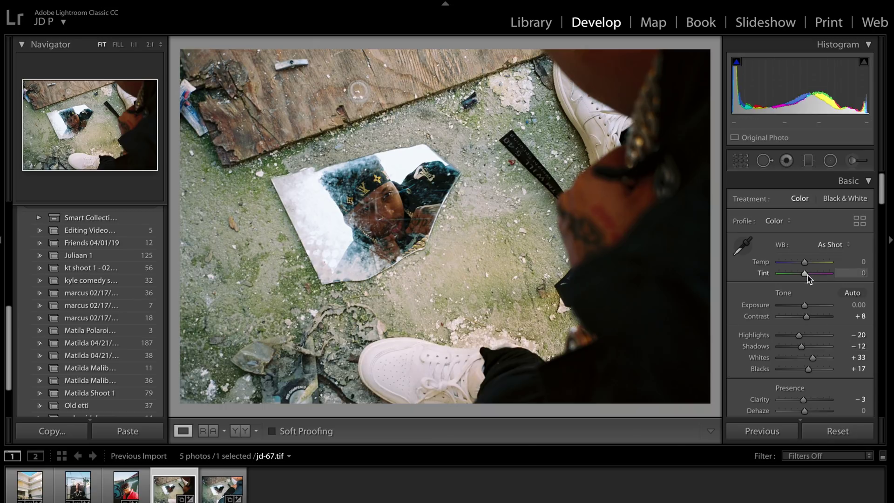
Synchronize the develop settings of jd-67.tif to jd-68.tif, leaving White Balance, Local Adjustments, Transform, Spot Removal and Crop out
click(219, 493)
ctrl+click(218, 493)
click(782, 435)
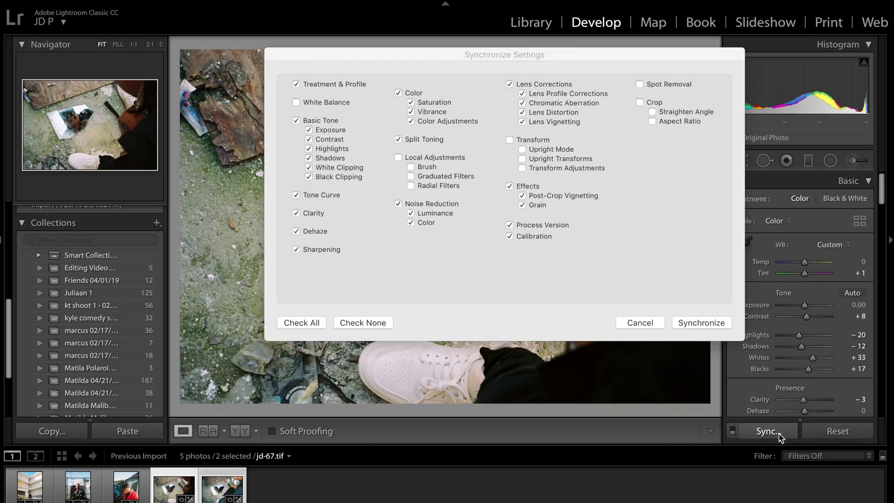
click(703, 326)
Open jd-68.tif on its own and compare it with its before version
click(219, 493)
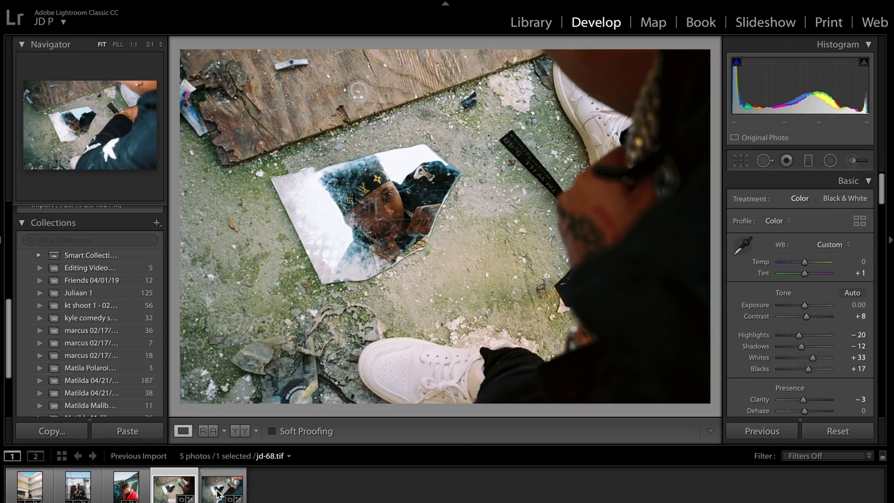
key(backslash)
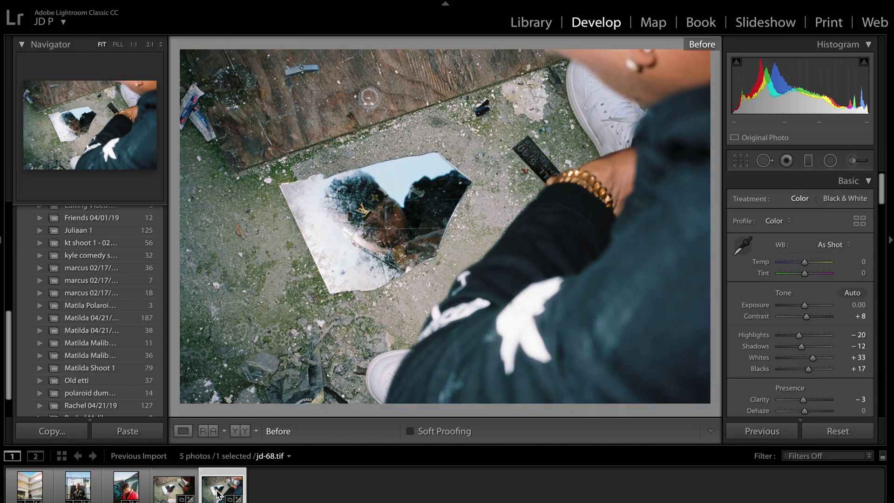
key(backslash)
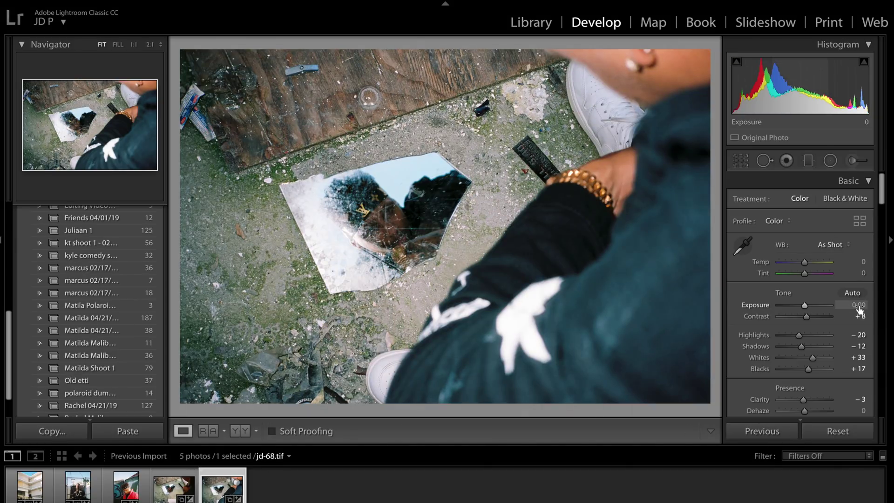
Try an Exposure of 0.2 on jd-68.tif and compare the photo with its before version
click(858, 305)
text(0.2)
key(Return)
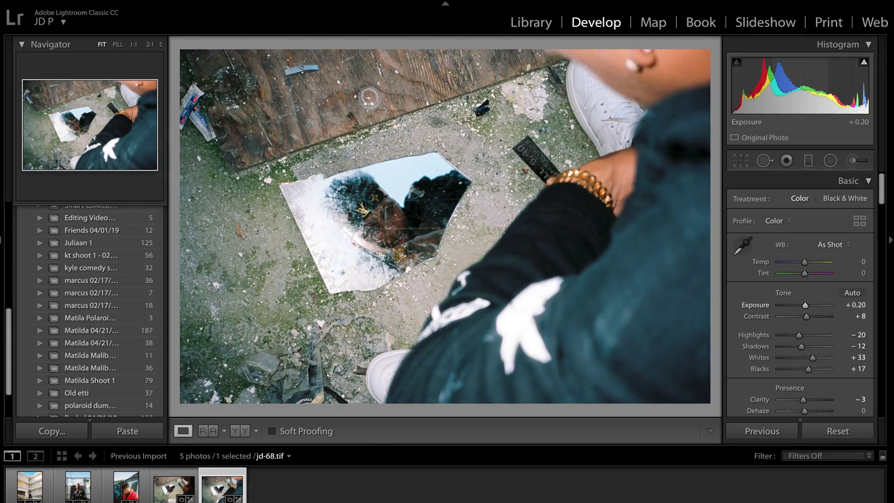
key(backslash)
key(backslash)
Set the Exposure of jd-68.tif to 0.1
click(859, 305)
text(0.1)
key(Return)
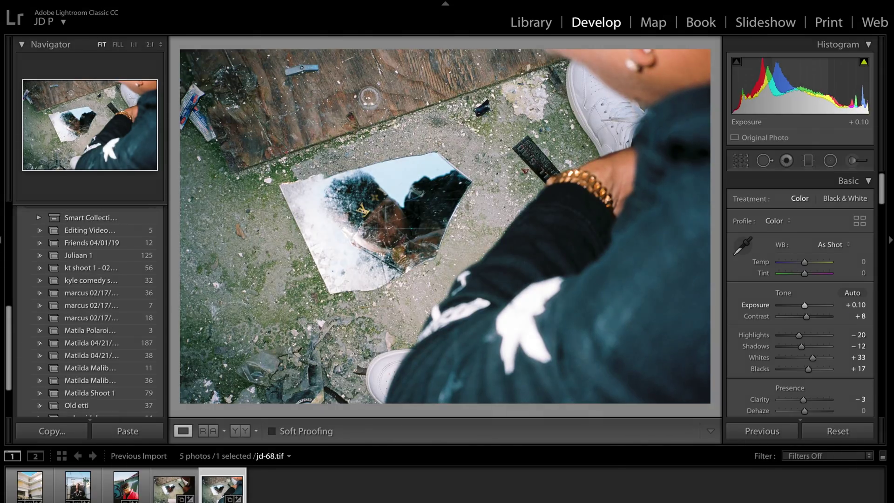
Try a Contrast of -20 on jd-68.tif and compare the photo with its before version
key(backslash)
key(backslash)
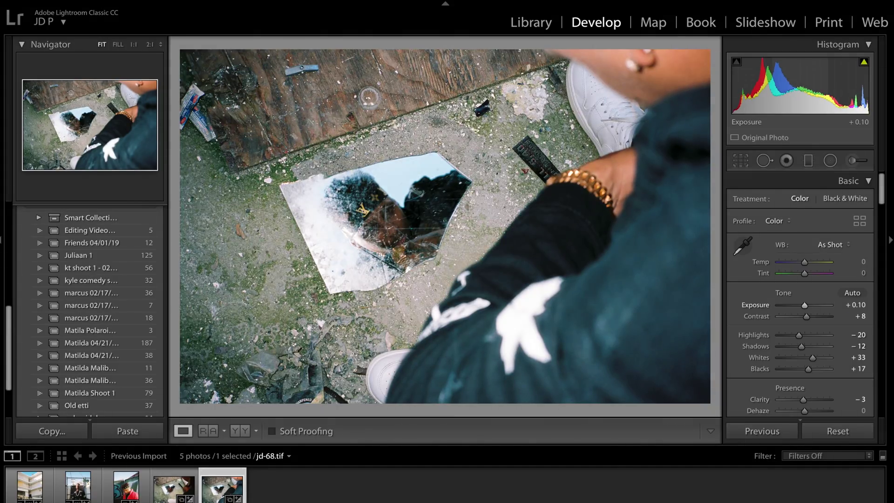
click(856, 317)
text(-20)
key(Return)
key(backslash)
key(backslash)
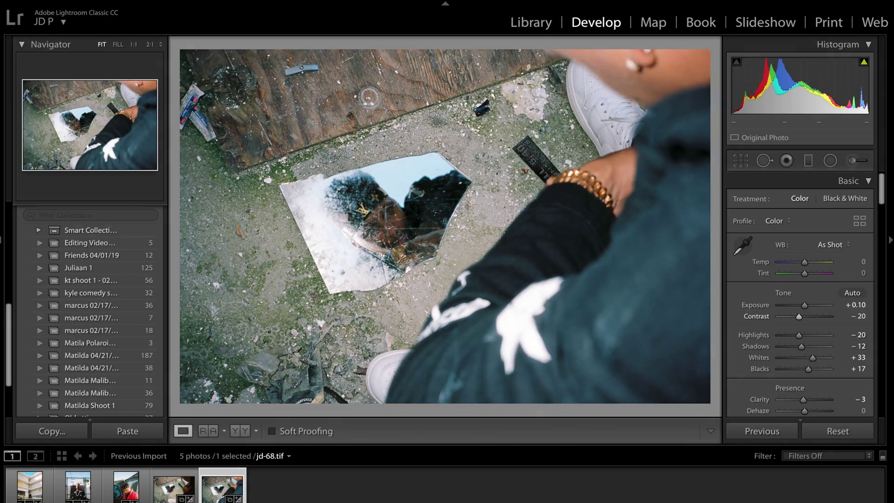
Try a Contrast of 0 on jd-68.tif and compare the result with the before version
click(857, 317)
text(0)
key(Return)
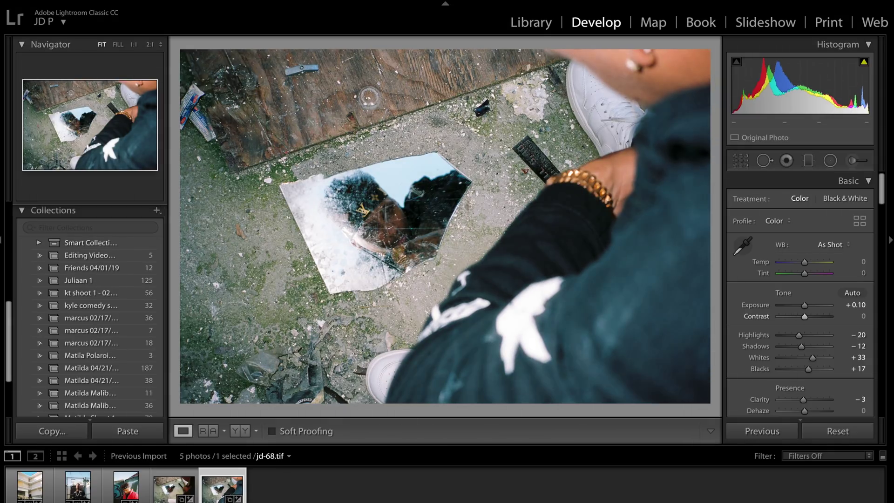
key(backslash)
key(backslash)
Set the Contrast of jd-68.tif to 2 and compare the photo with its before version
click(857, 316)
text(2)
key(Return)
key(backslash)
key(backslash)
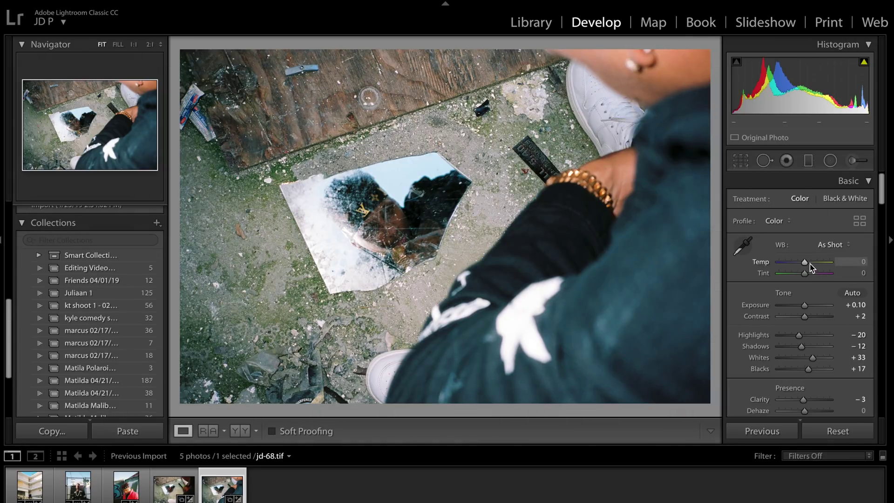
Try a much warmer Temp on jd-68.tif, undo it, and try a Temp of 1, comparing with the before version
drag(809, 268, 815, 268)
key(ctrl+z)
click(855, 262)
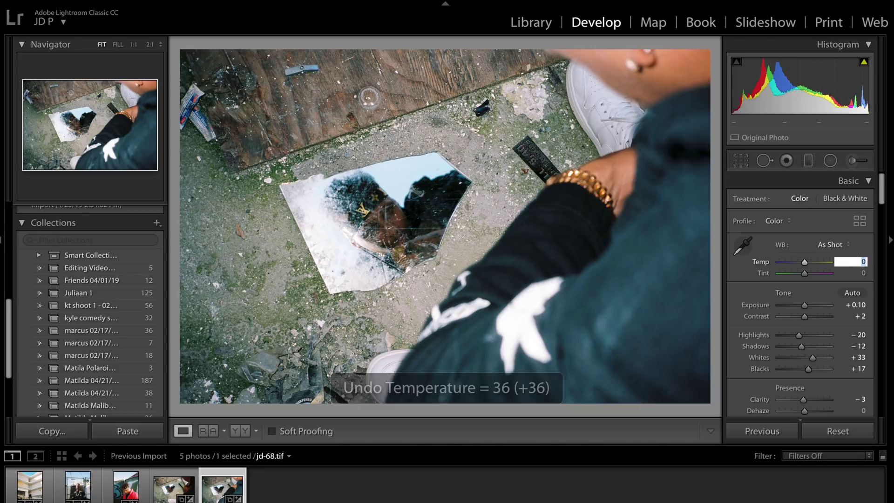
text(1)
key(Return)
key(backslash)
Set the Tint of jd-68.tif to 1 and compare the photo with its before version
key(backslash)
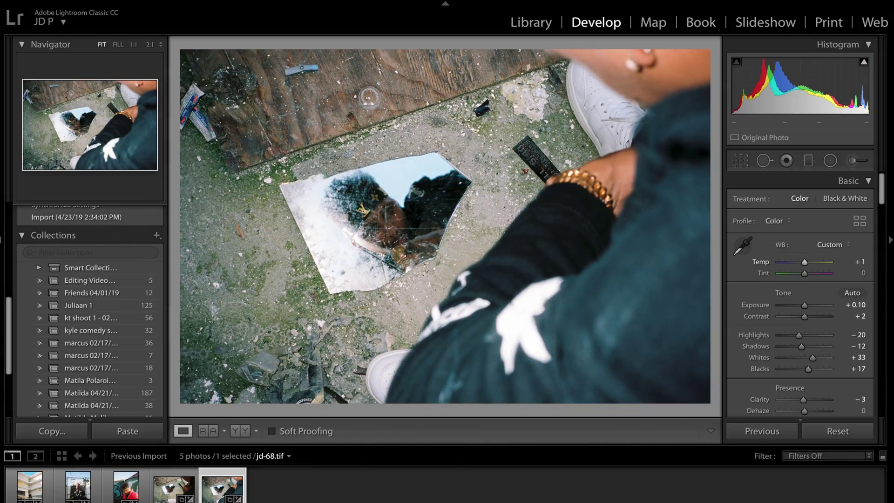
click(856, 273)
text(1)
key(Return)
key(backslash)
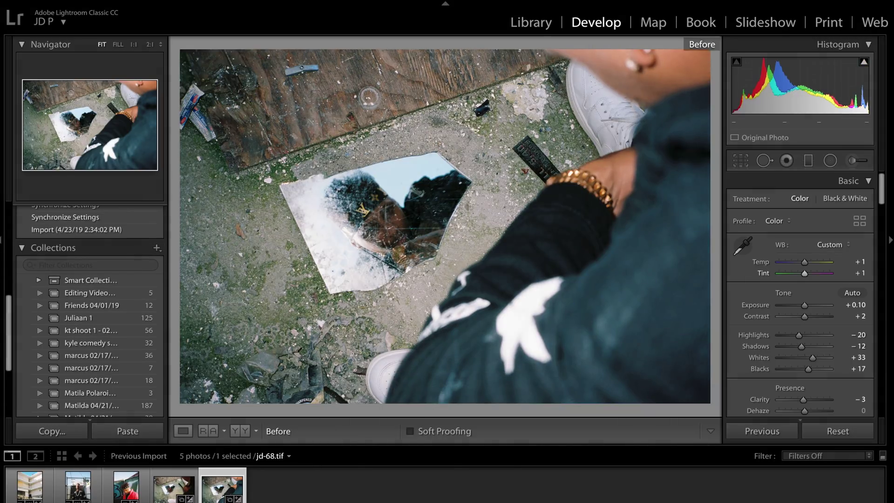
key(backslash)
Go back to jd-67.tif, try a Temp of 1 on it and undo that change
key(Left)
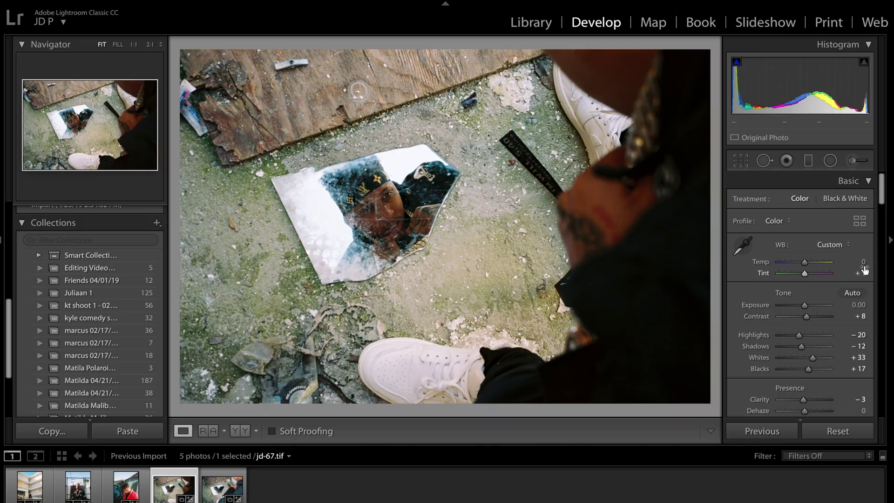
click(861, 264)
click(861, 263)
text(1)
key(Return)
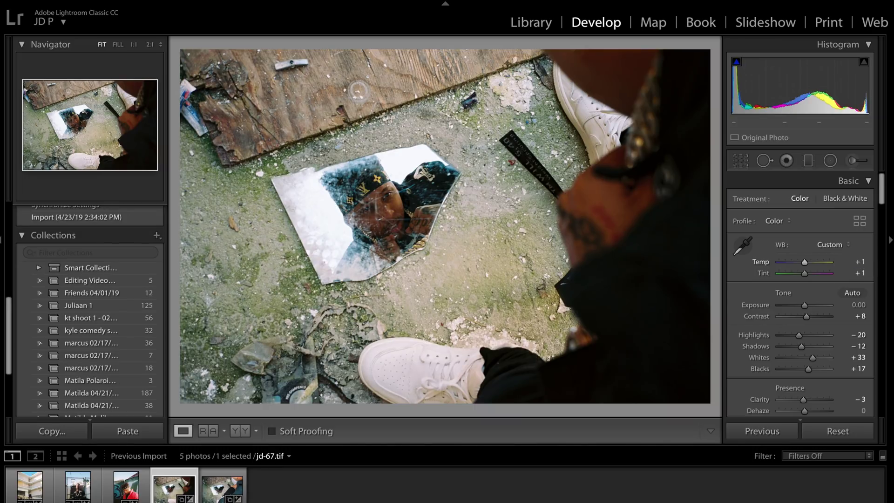
key(super+z)
Set the Exposure of jd-67.tif to 0.1 and return to jd-68.tif
click(862, 306)
text(.1)
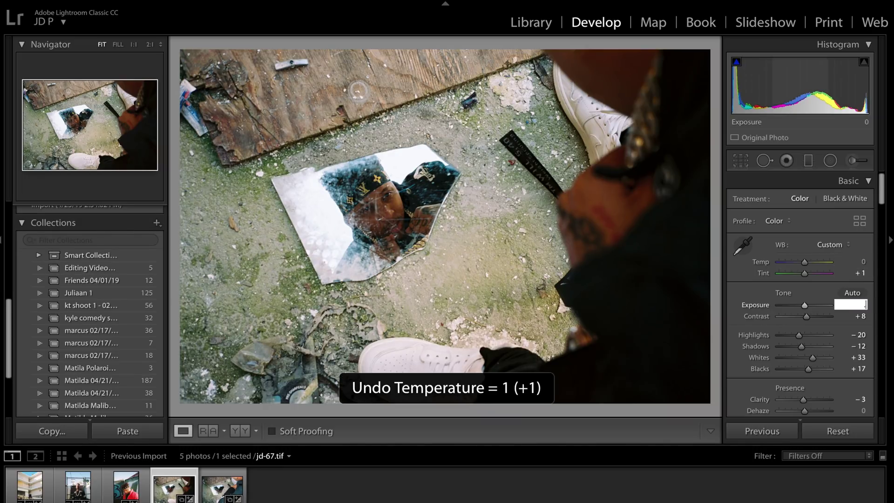
key(Return)
key(Right)
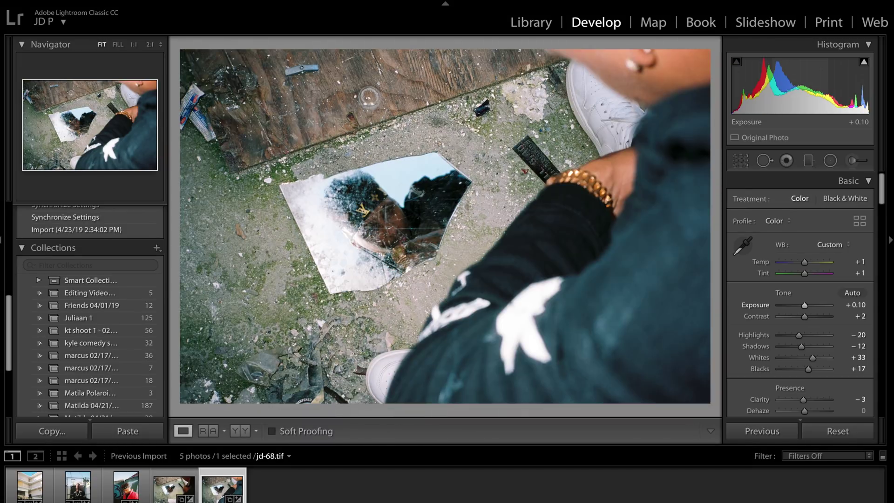
Try a Temp of 7 on jd-68.tif
key(Right)
key(comma)
key(comma)
key(equal)
key(equal)
key(equal)
key(equal)
key(equal)
key(equal)
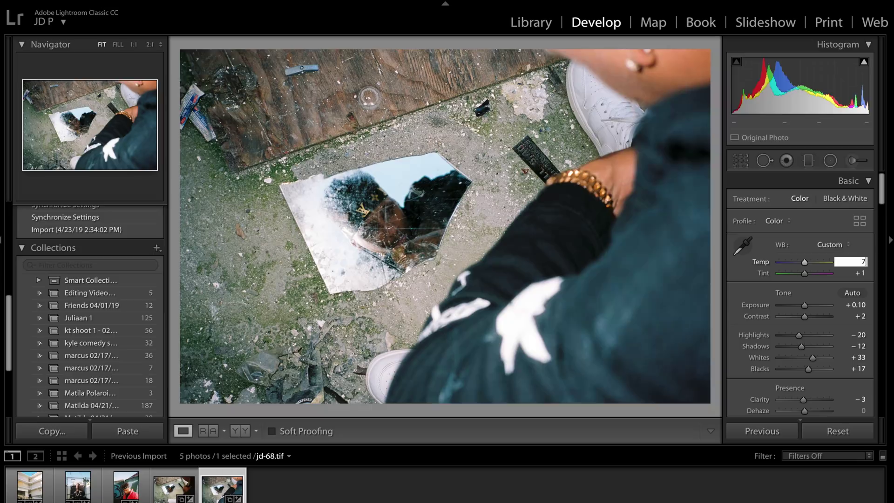
Set the Temp of jd-68.tif to 2 and its Exposure to 0
click(861, 261)
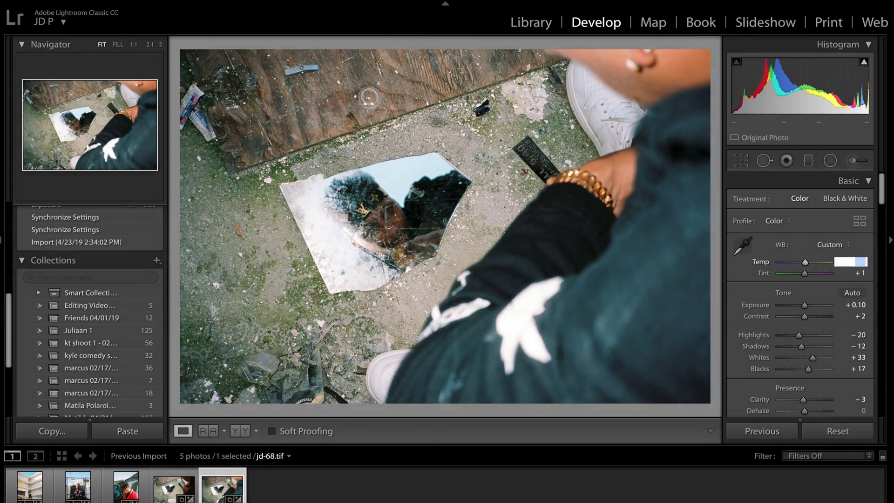
text(2)
key(Return)
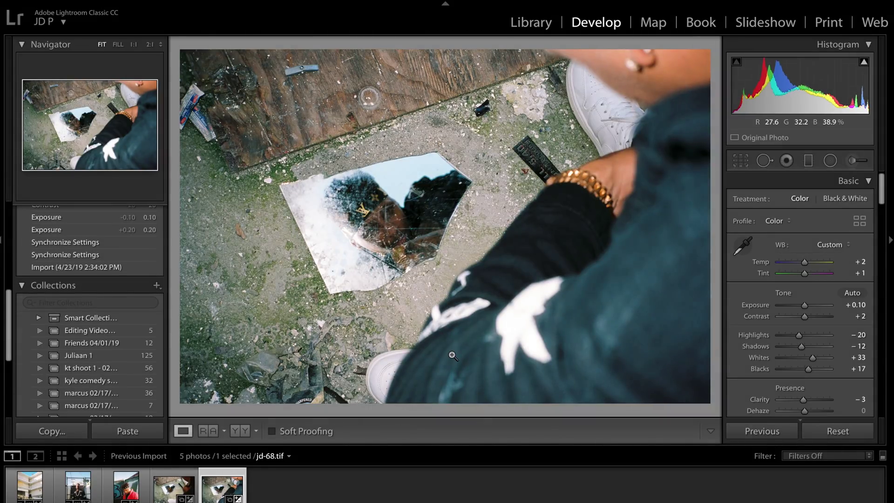
click(858, 306)
text(0)
key(Return)
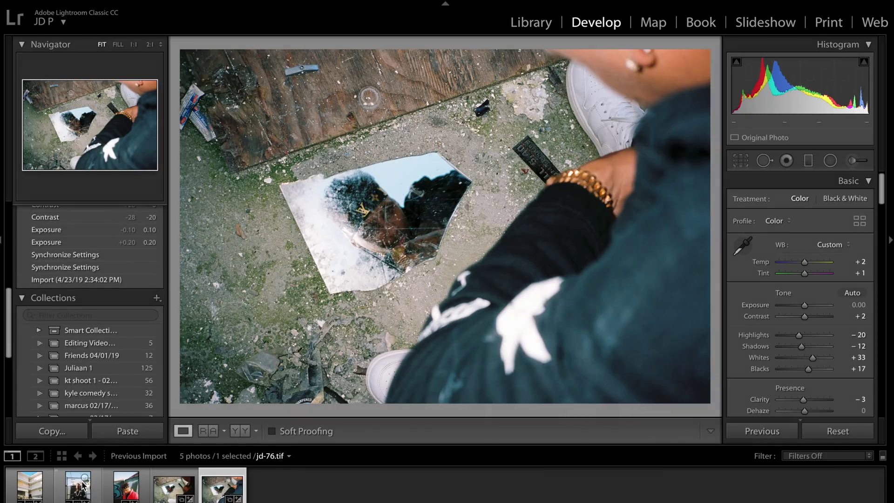
Start an export of all five photos and choose the done - all folder inside EDiTiNG ViDEO on the Desktop as destination
click(237, 431)
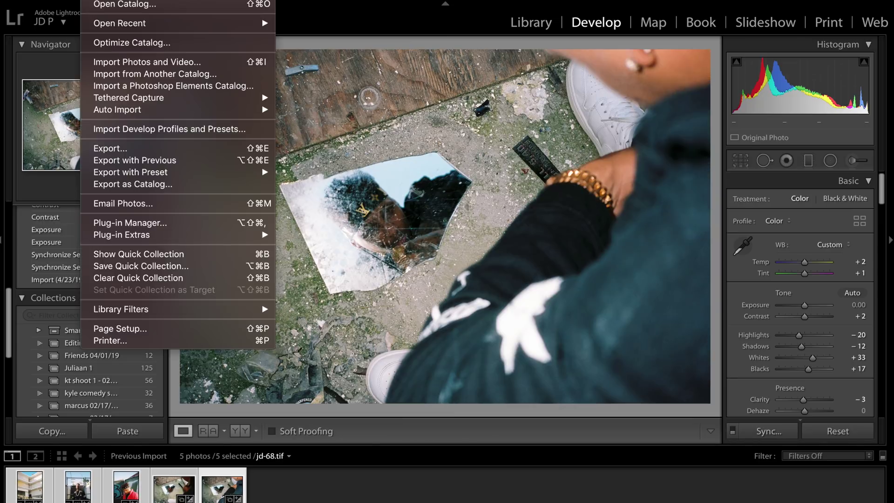
click(159, 152)
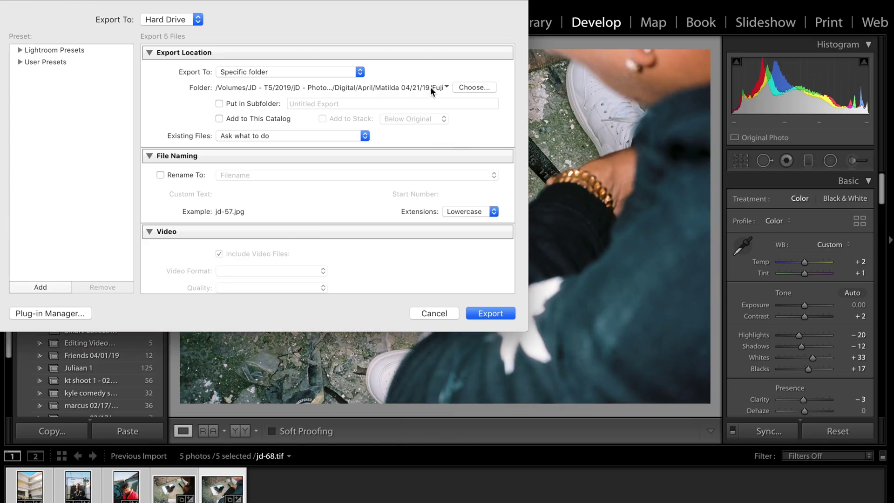
click(471, 86)
click(77, 83)
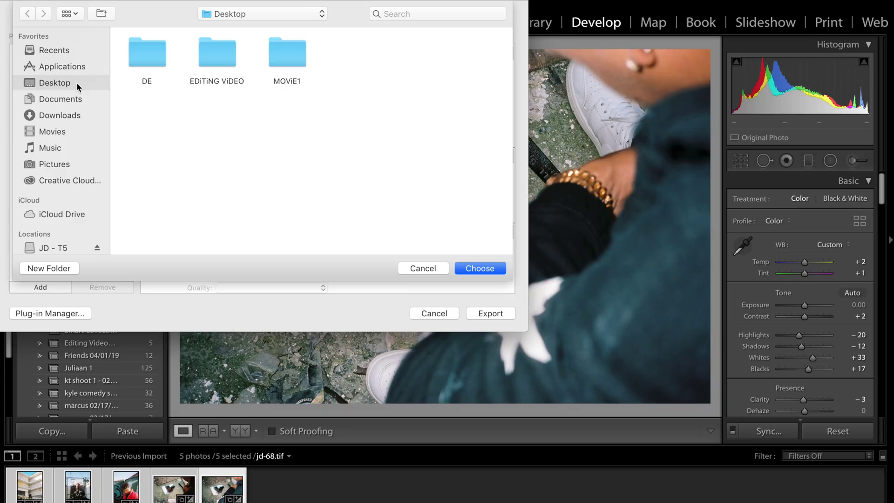
double_click(205, 60)
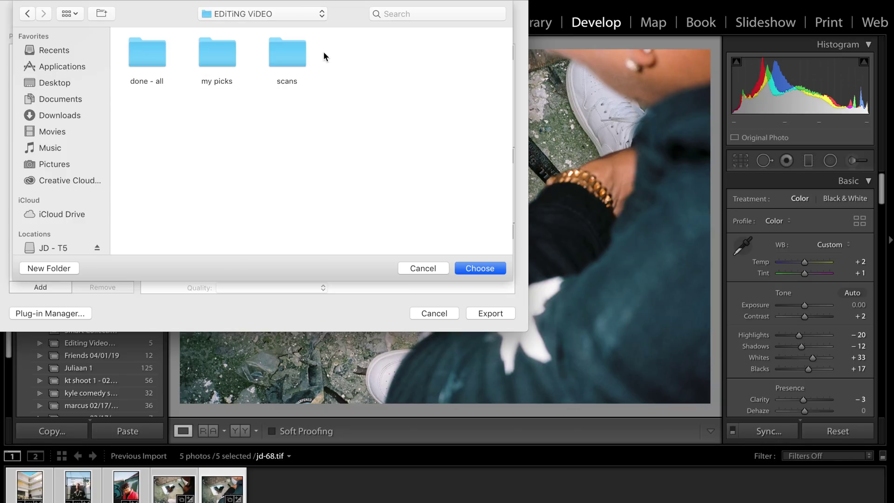
double_click(160, 57)
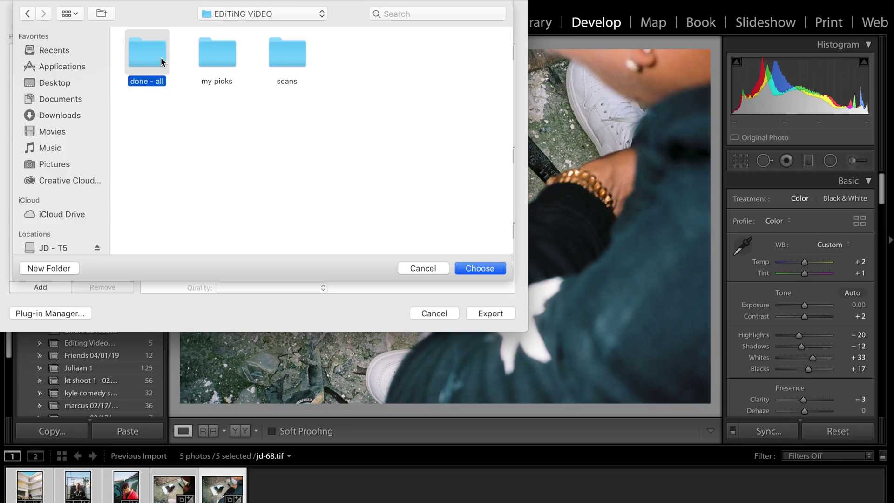
click(480, 268)
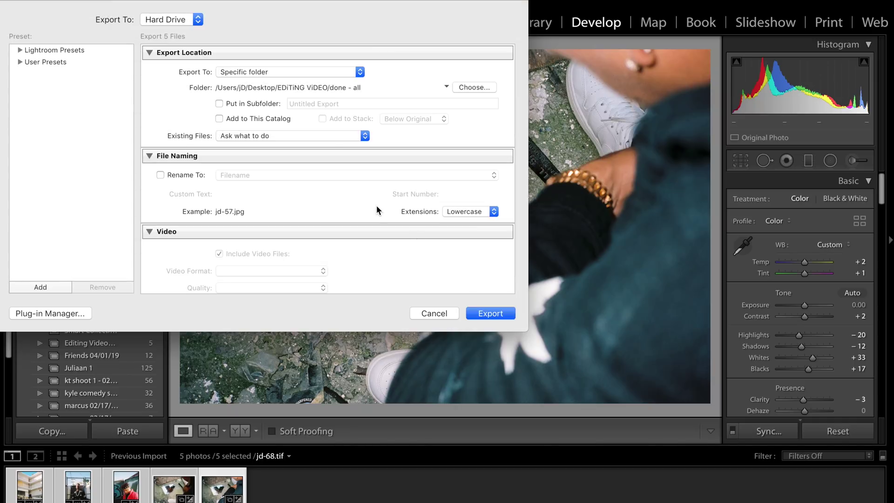
Choose JPEG as the image format in the file settings and export the five photos
scroll(377, 205, down, 10)
scroll(351, 102, up, 2)
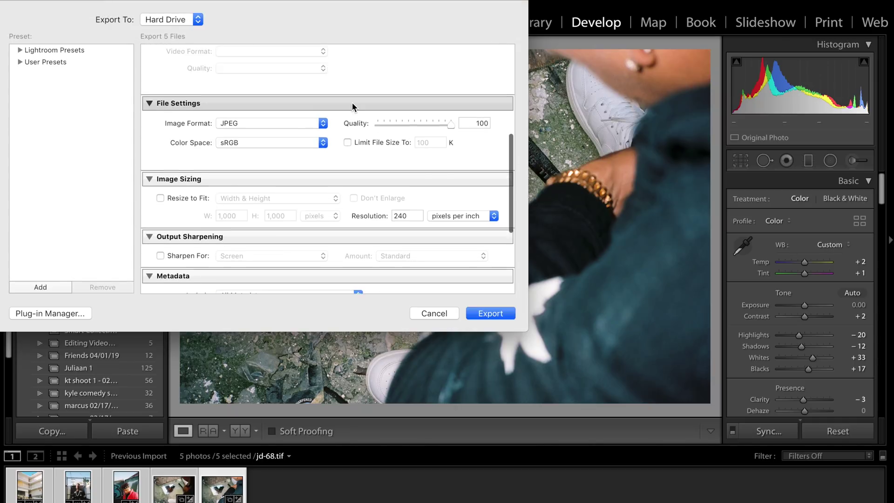
click(279, 132)
click(270, 132)
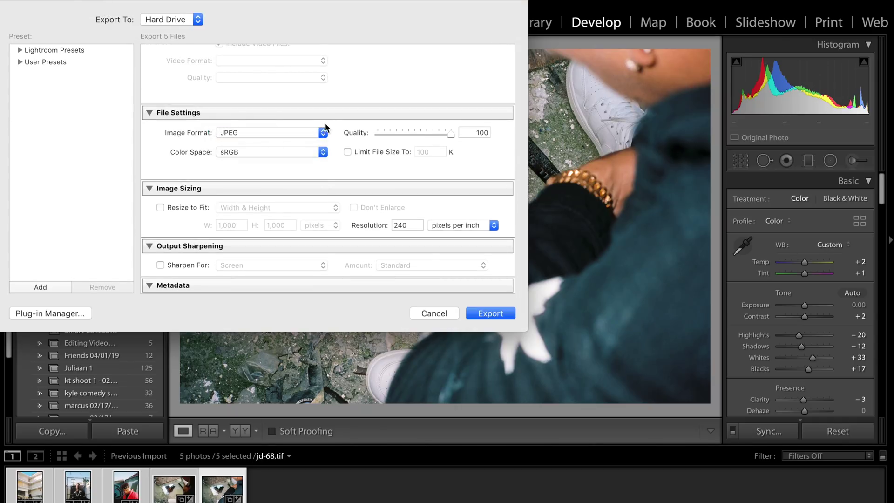
click(308, 133)
click(283, 133)
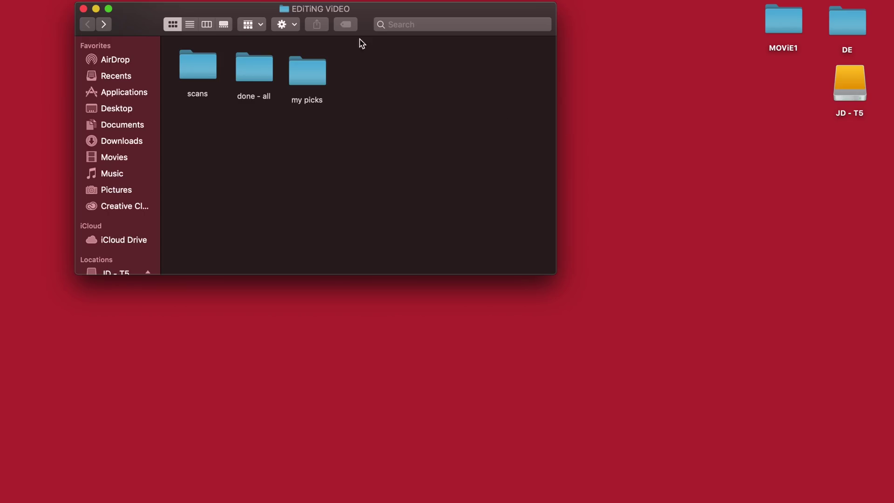
Open the exported photos from the done - all folder in Preview and examine jd-57.jpg enlarged and reduced
double_click(265, 64)
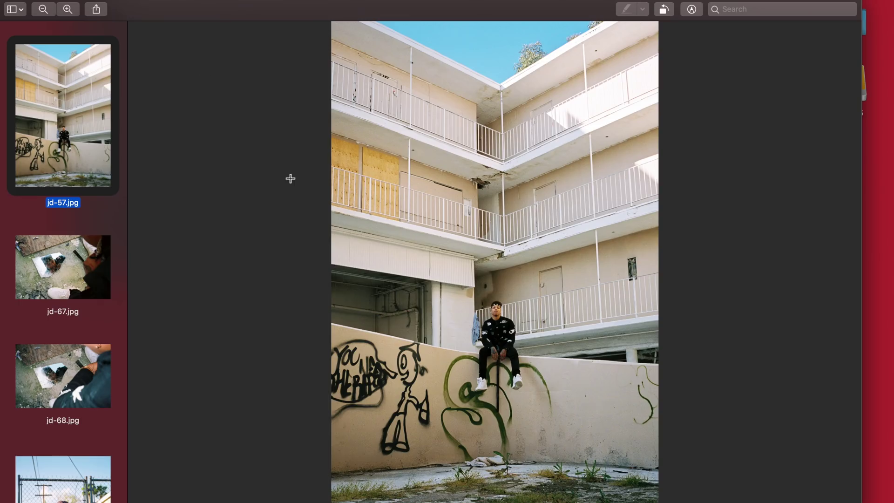
scroll(291, 182, down, 5)
scroll(290, 186, up, 4)
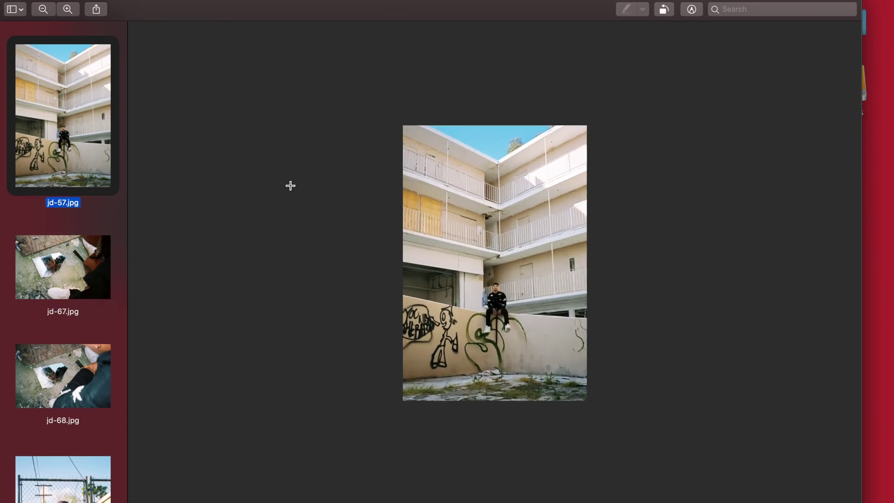
scroll(290, 185, down, 2)
scroll(290, 185, down, 2)
scroll(290, 186, up, 5)
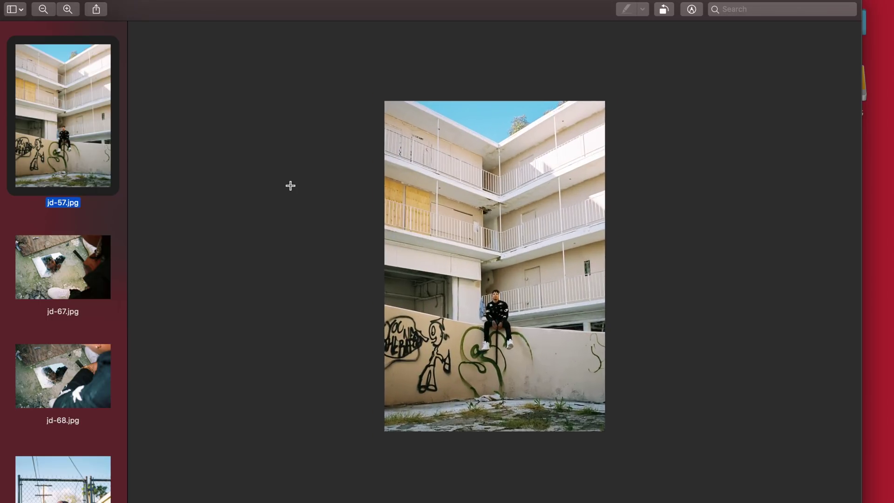
scroll(290, 186, down, 3)
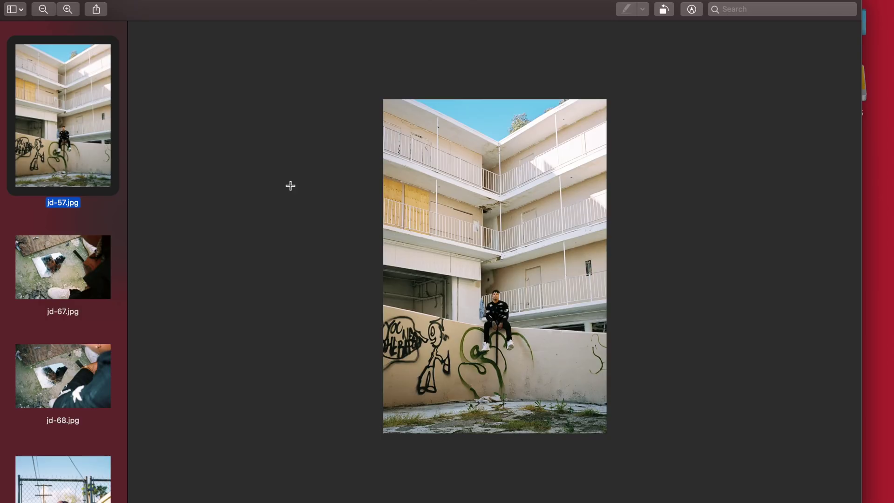
scroll(290, 186, up, 3)
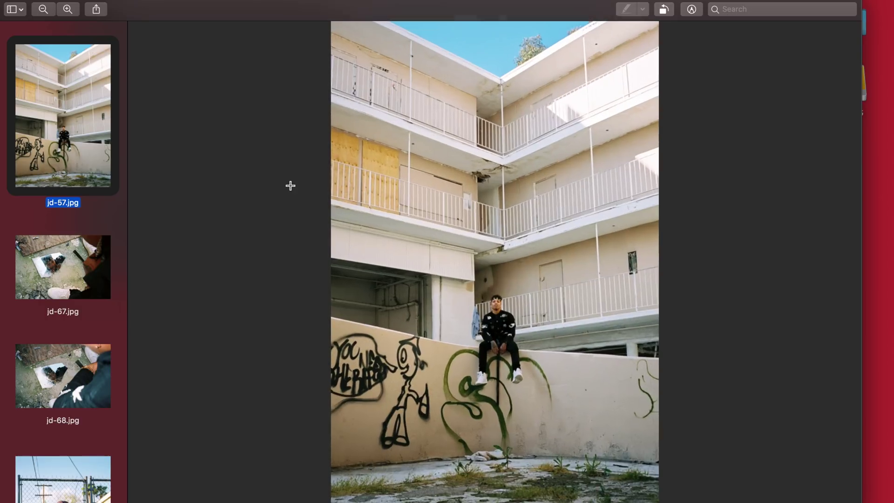
scroll(290, 185, down, 5)
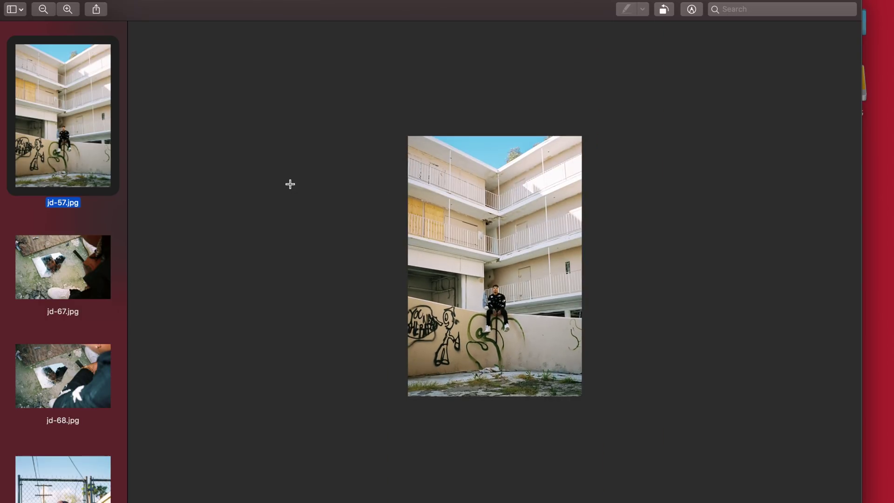
key(super+plus)
Review the exported photos jd-67.jpg, jd-68.jpg, jd-76.jpg and jd-81.jpg one after another
key(Down)
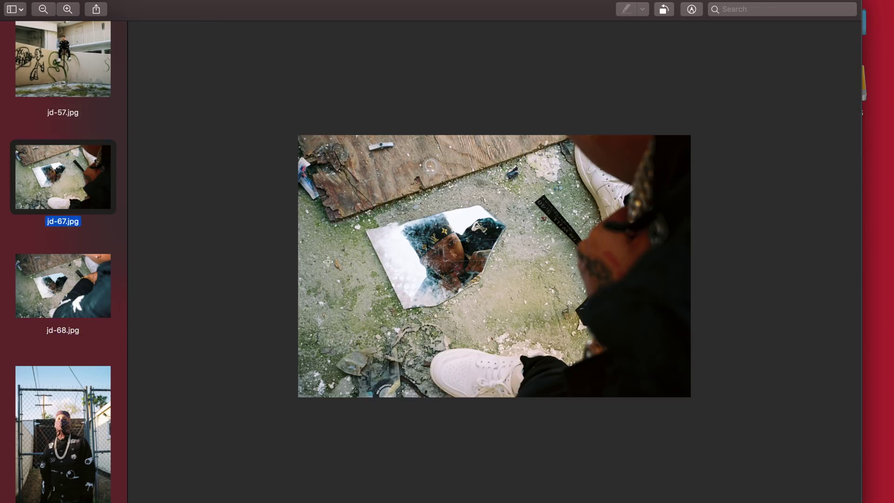
click(85, 287)
key(super+minus)
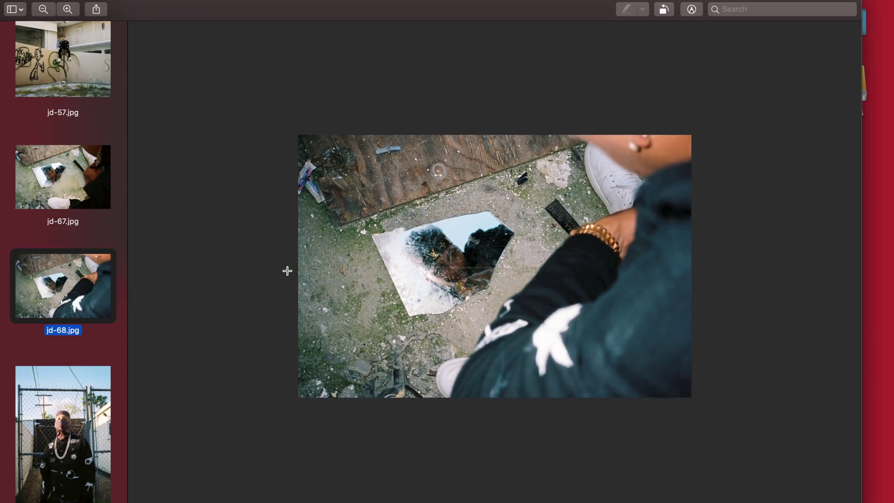
scroll(68, 278, down, 3)
click(68, 297)
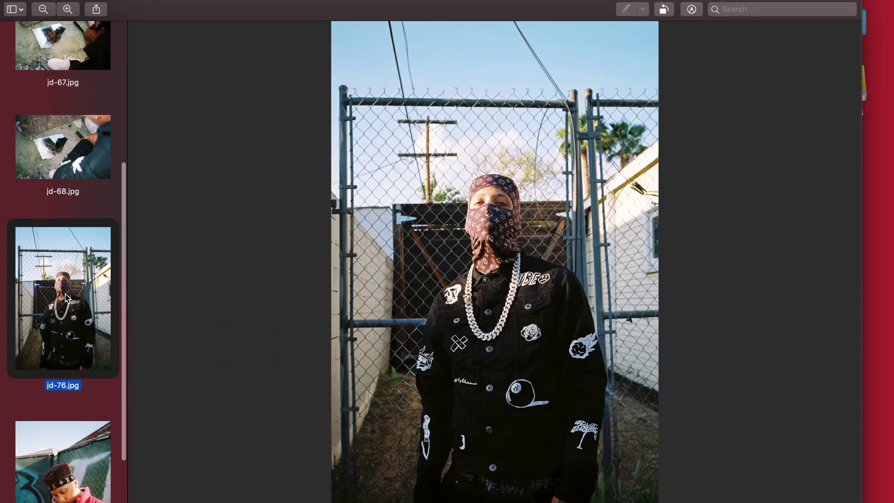
key(super+minus)
scroll(40, 253, down, 3)
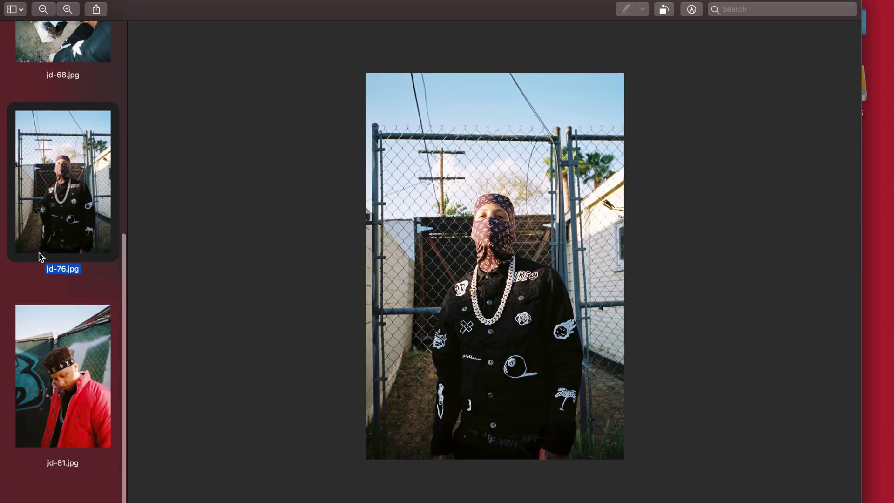
click(47, 381)
key(super+minus)
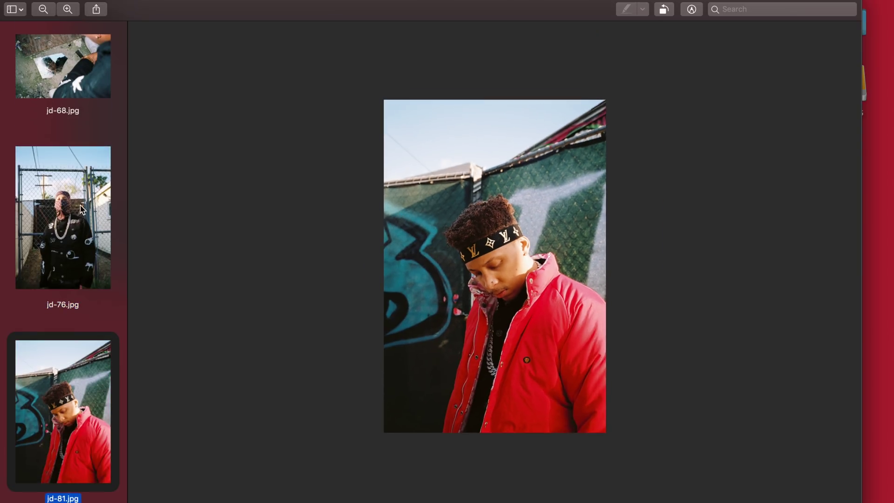
Close the photo preview and bring up the EDiTiNG ViDEO folder alongside the done - all window
click(9, 1)
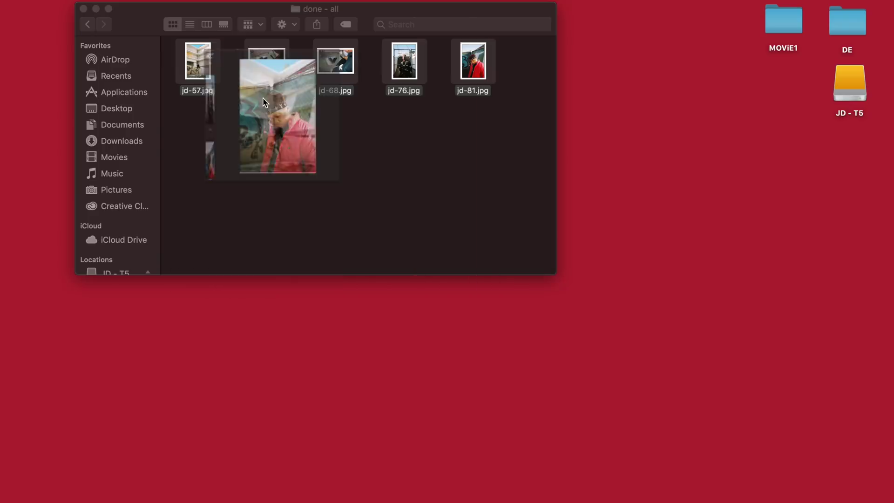
click(356, 161)
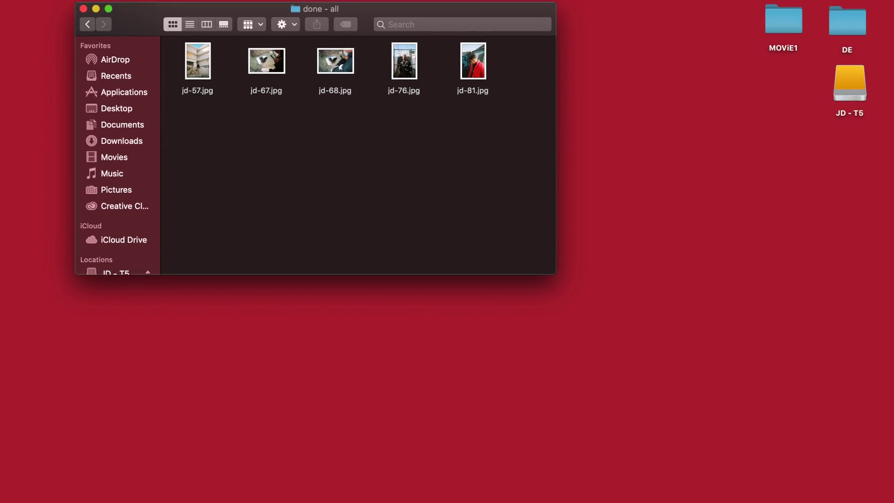
click(793, 489)
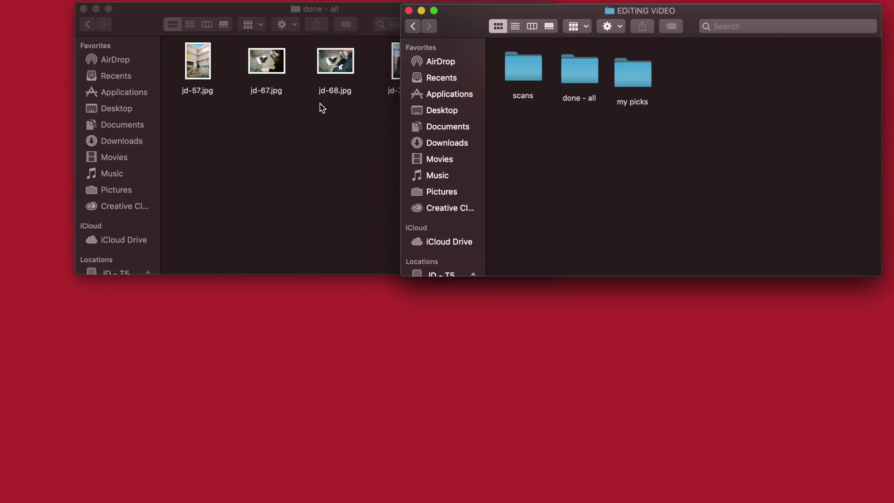
Copy jd-68.jpg, jd-76.jpg and jd-81.jpg from the done - all folder into the my picks folder
click(307, 114)
click(406, 64)
super+click(349, 66)
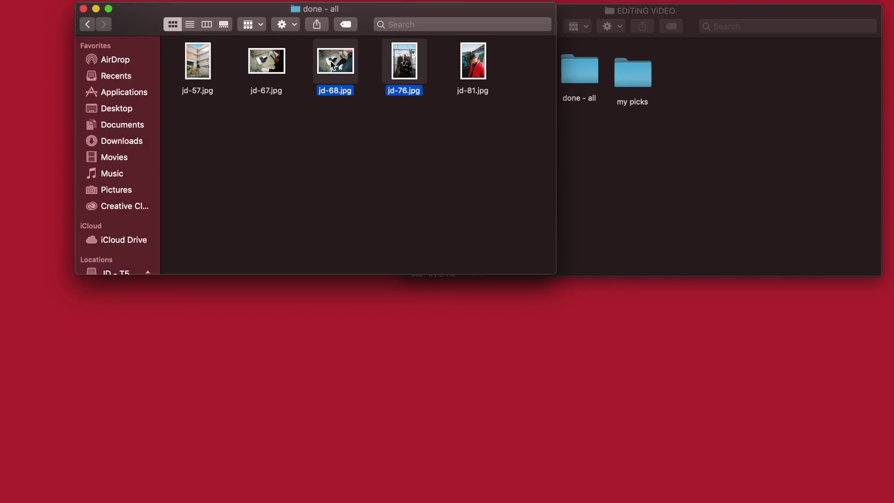
super+click(484, 82)
drag(337, 70, 636, 80)
click(664, 139)
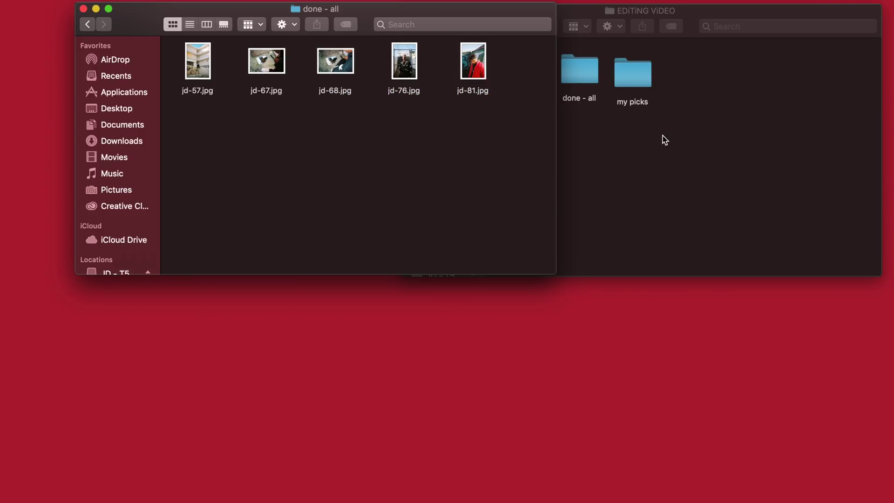
Close the done - all window and open the three photos from the my picks folder in Photoshop
click(277, 112)
click(706, 175)
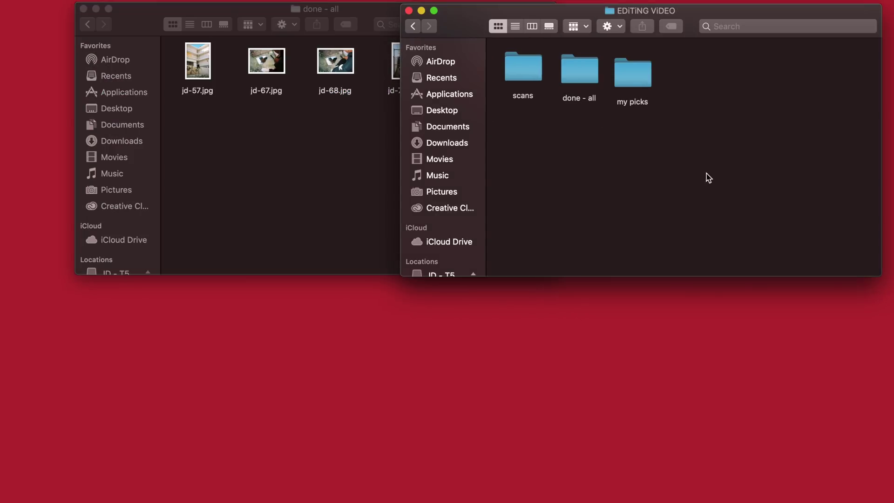
click(83, 9)
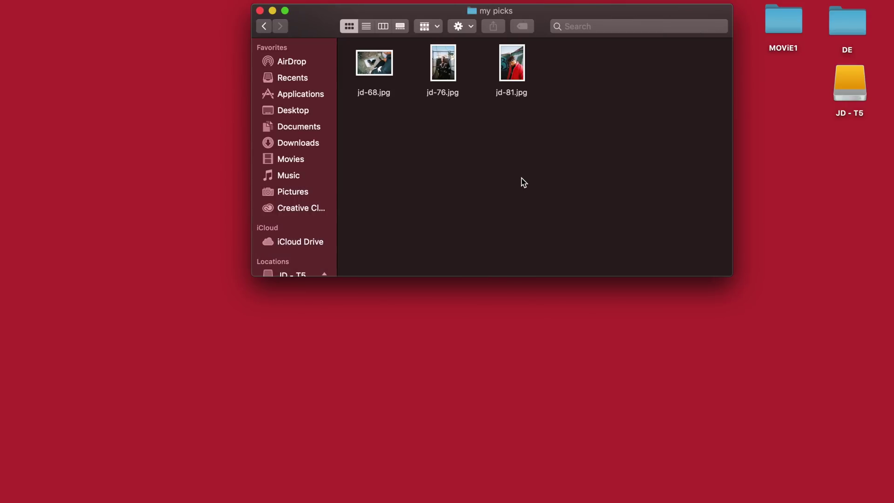
drag(554, 133, 347, 52)
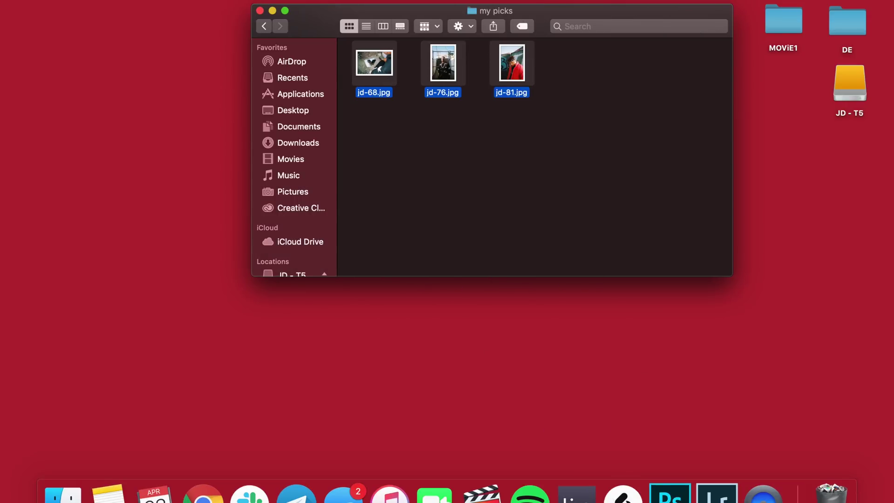
click(669, 493)
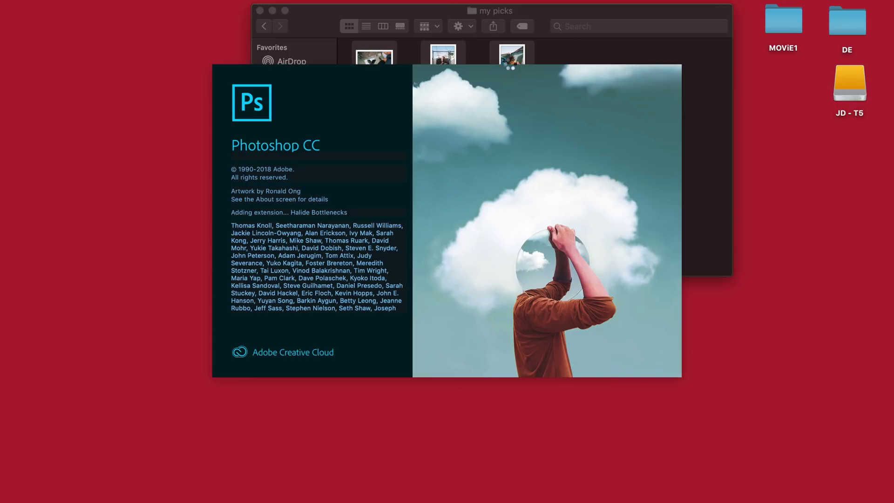
click(560, 54)
Create a new folder named finals inside EDiTiNG ViDEO and place it in line beside my picks
click(264, 26)
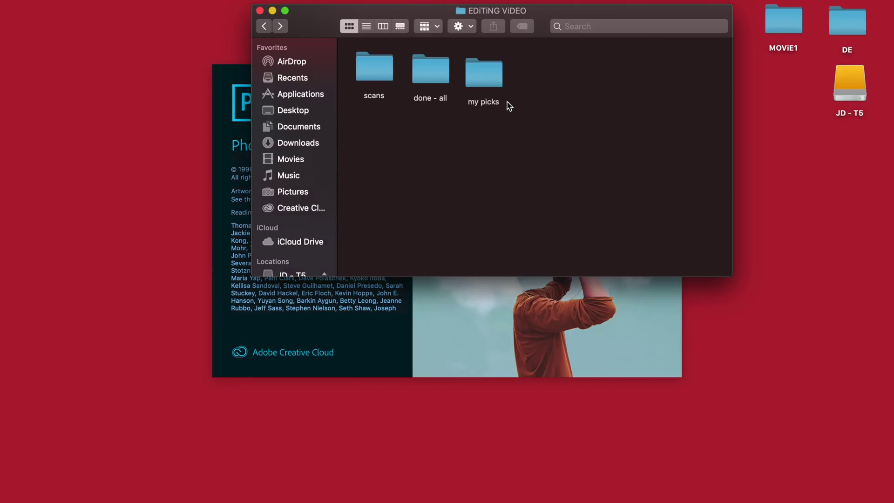
right_click(533, 87)
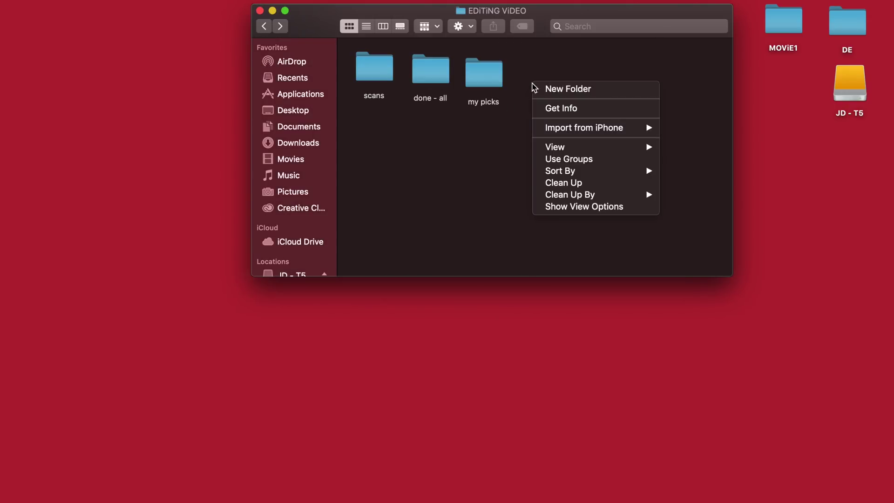
click(556, 89)
text(finals)
key(Return)
click(602, 92)
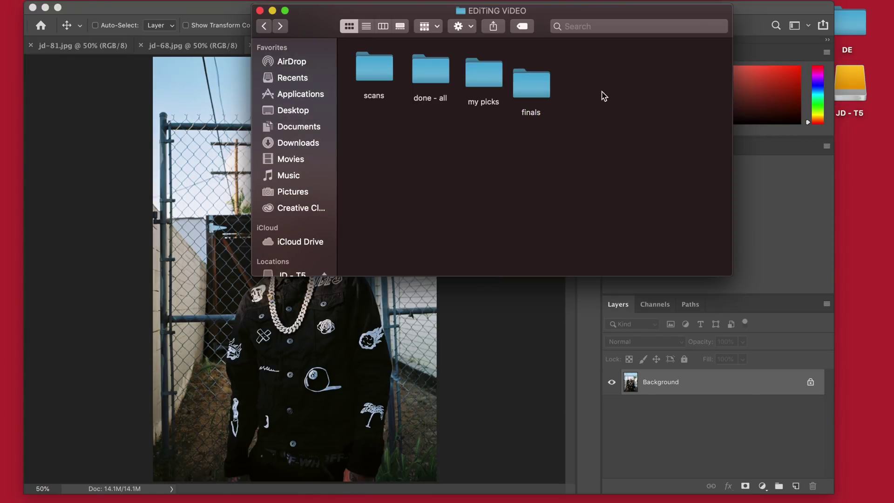
drag(538, 85, 545, 77)
click(593, 83)
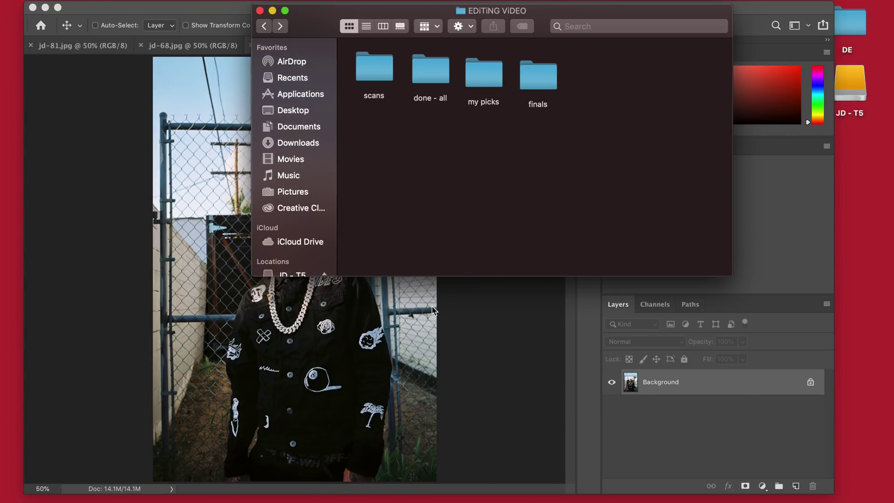
Switch to Photoshop, add a Curves adjustment layer to jd-76.jpg and subtly reshape the RGB curve from shadows to highlights
click(412, 316)
scroll(285, 164, down, 1)
scroll(285, 163, up, 2)
scroll(284, 165, up, 1)
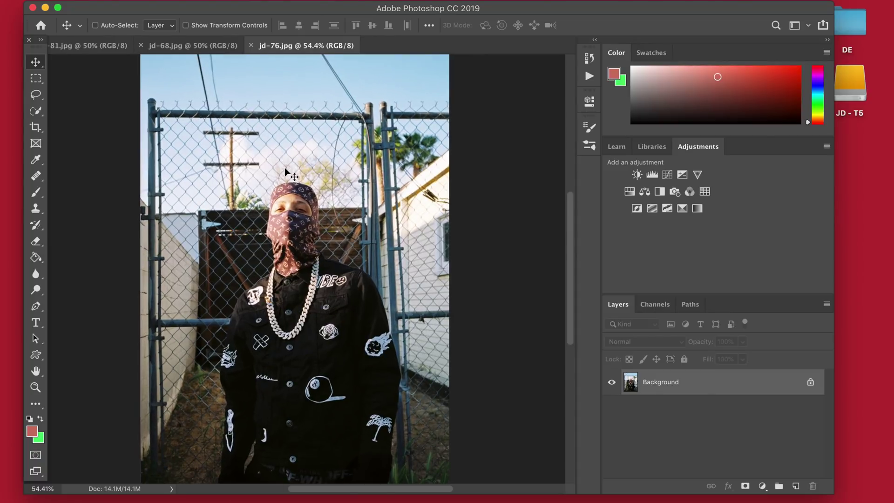
scroll(284, 167, down, 2)
click(668, 174)
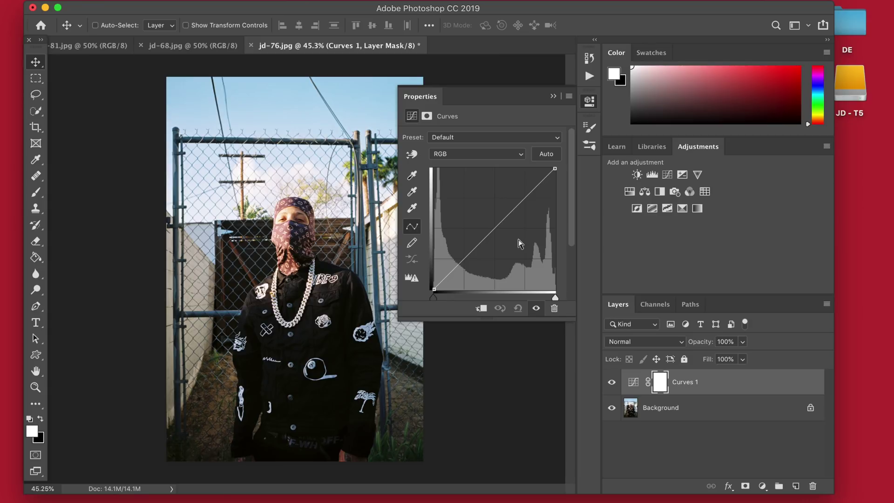
mouse_move(497, 227)
mouse_down()
mouse_move(482, 225)
mouse_move(494, 233)
mouse_up()
mouse_move(541, 184)
mouse_down()
mouse_move(533, 196)
mouse_move(544, 180)
mouse_up()
drag(521, 206, 516, 207)
mouse_move(462, 263)
mouse_down()
mouse_move(443, 283)
mouse_move(461, 264)
mouse_up()
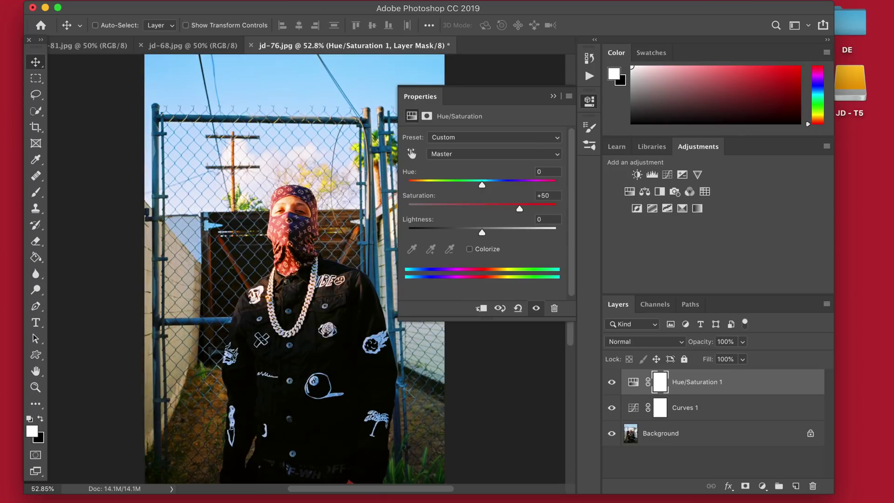
Add a Hue/Saturation layer with saturation 10 and a Brightness/Contrast layer with brightness and contrast both at -5
double_click(549, 196)
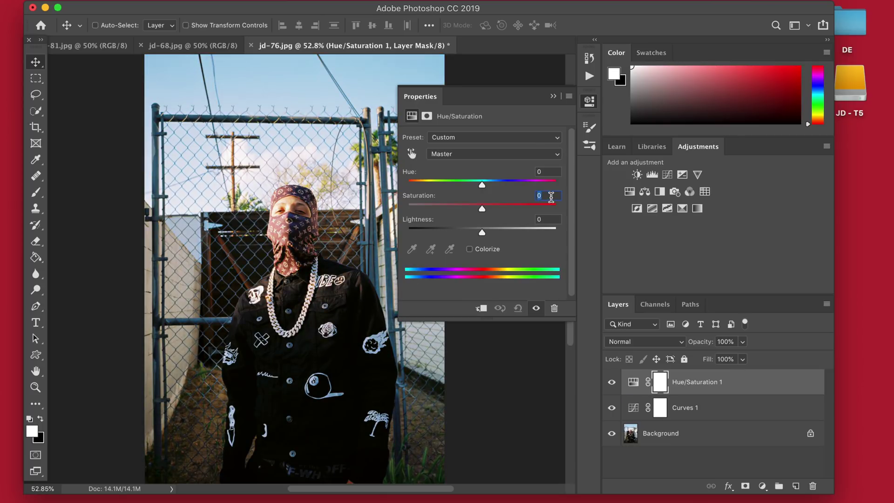
text(10)
key(Return)
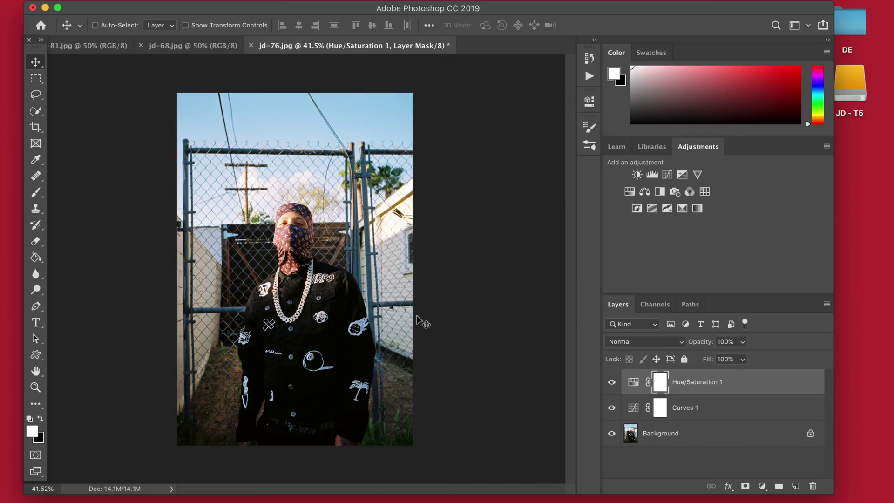
click(637, 175)
drag(461, 195, 479, 177)
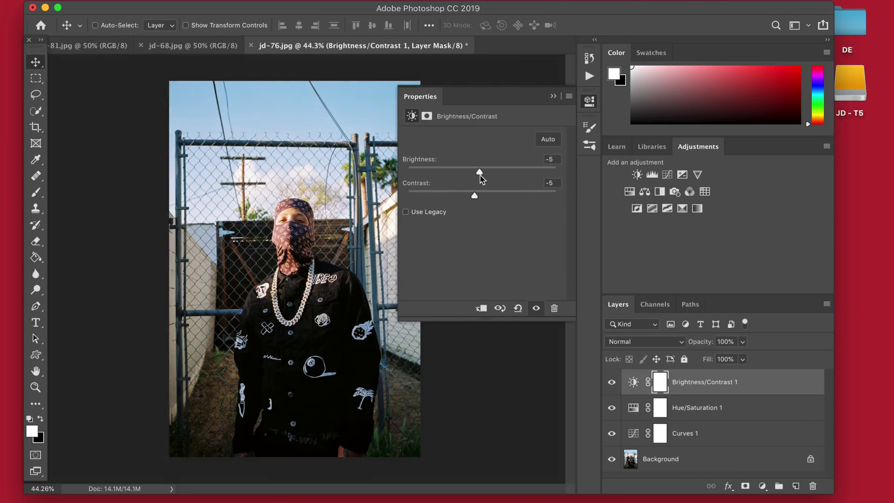
Group the three adjustment layers above the background and name the group Edits
click(626, 384)
click(612, 379)
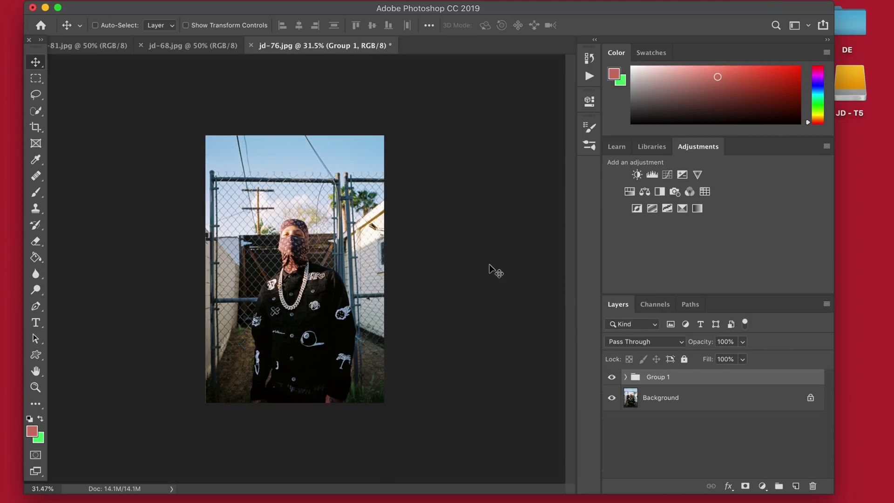
double_click(659, 378)
text(Edits)
key(Return)
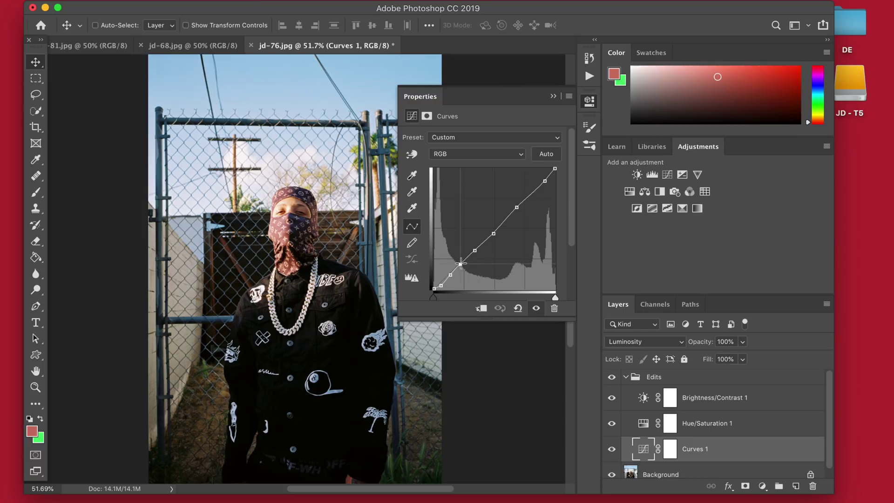
Slightly raise the darker midtones in the Curves 1 layer and reduce its opacity to about 63%
drag(474, 251, 475, 242)
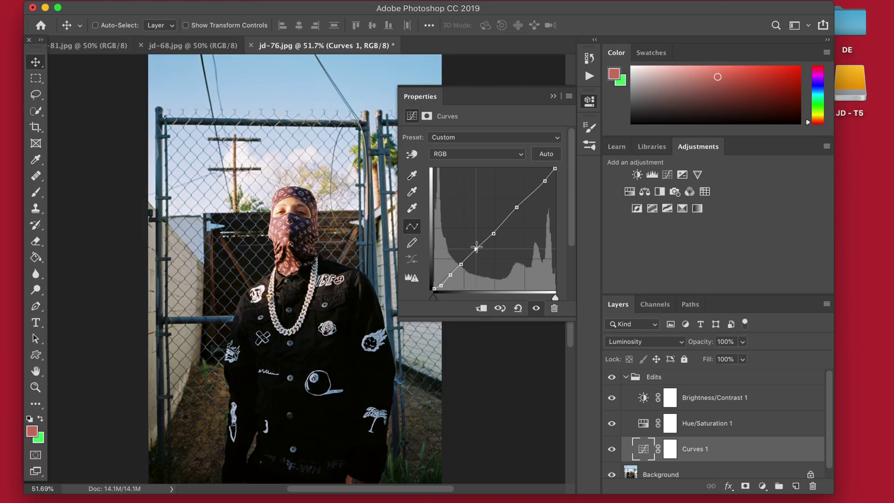
click(589, 101)
mouse_move(704, 342)
mouse_down()
mouse_move(692, 343)
mouse_move(702, 344)
mouse_up()
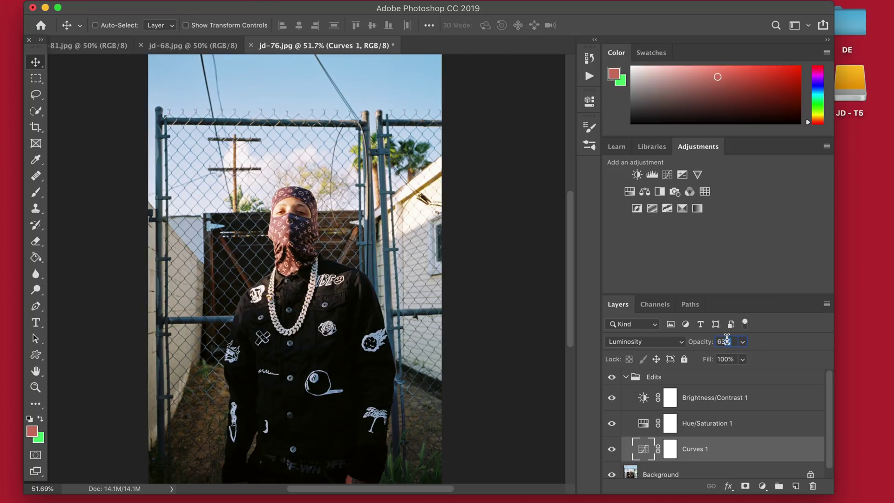
click(625, 377)
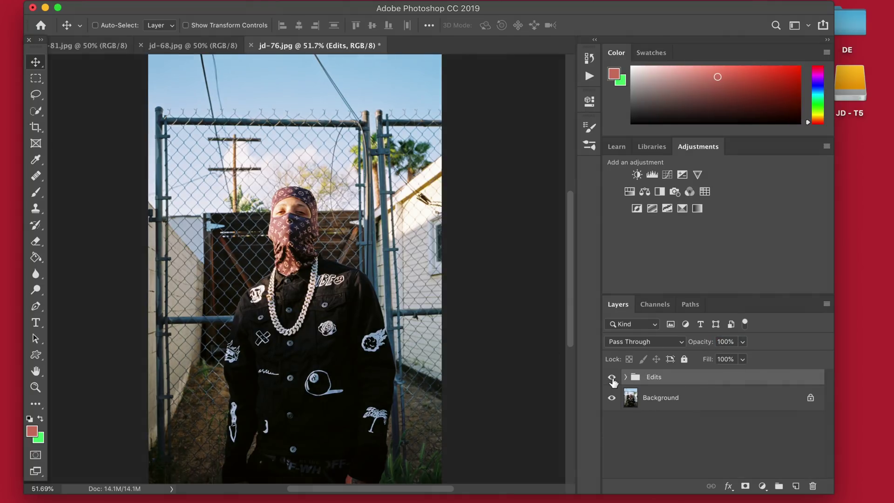
scroll(431, 213, down, 2)
Duplicate the Background layer and apply a High Pass filter to the copy with a radius of 4 pixels
click(752, 399)
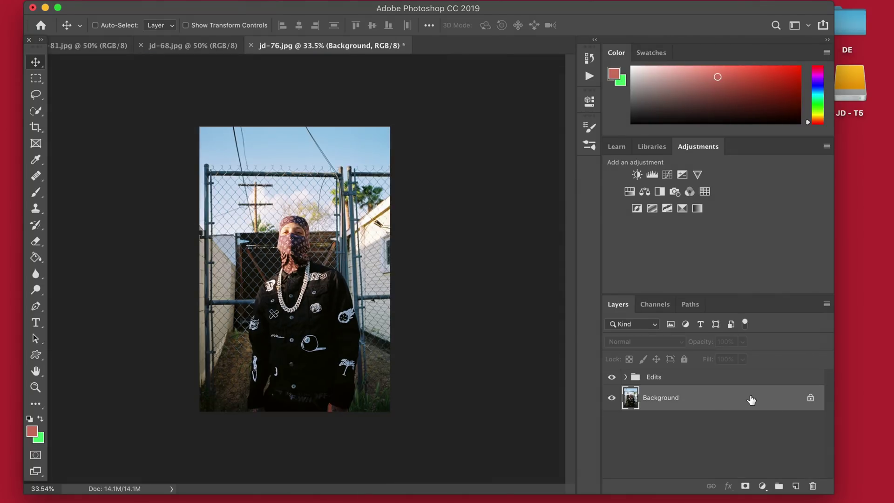
key(super+j)
click(307, 2)
click(487, 244)
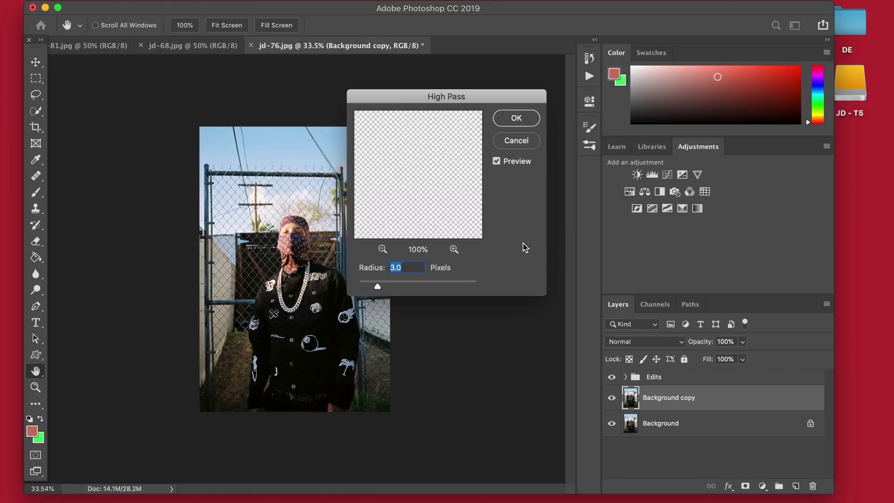
text(5)
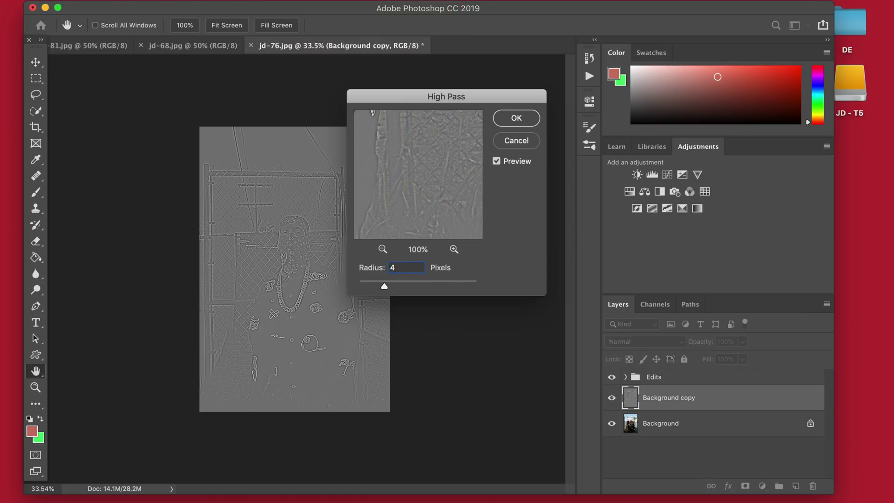